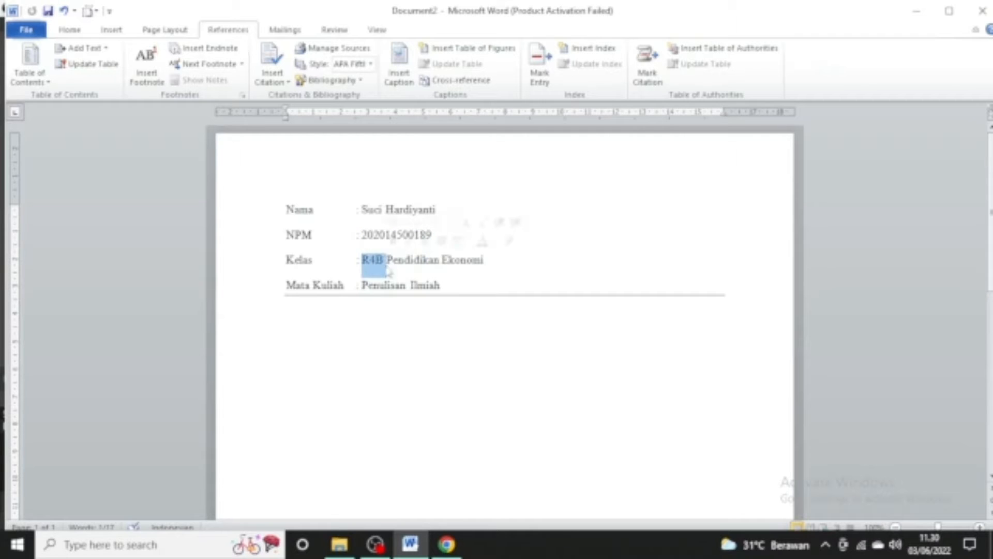
Add the heading "Contoh Kutipan :" below the horizontal line, formatted bold with a turquoise highlight.
click(306, 319)
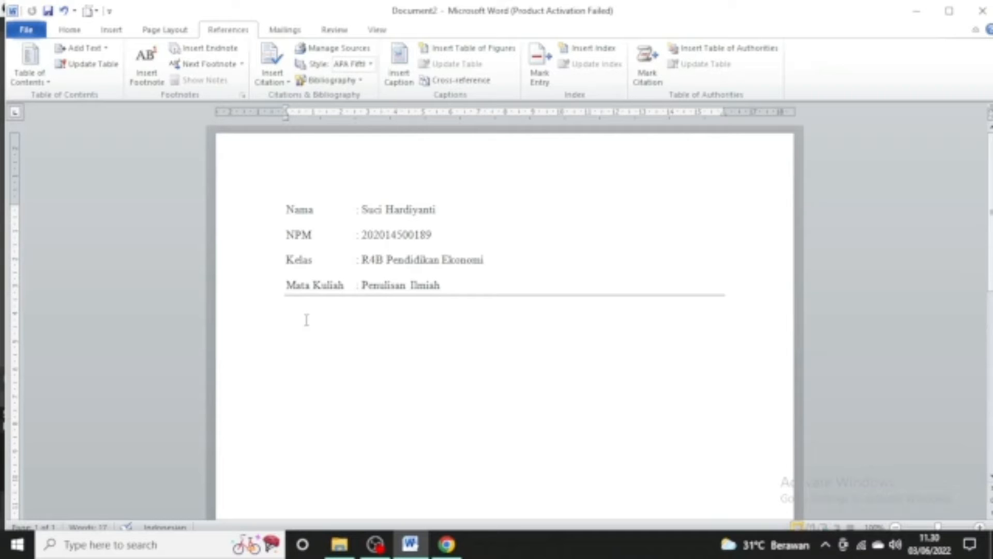
text(Contoh Kutipan :)
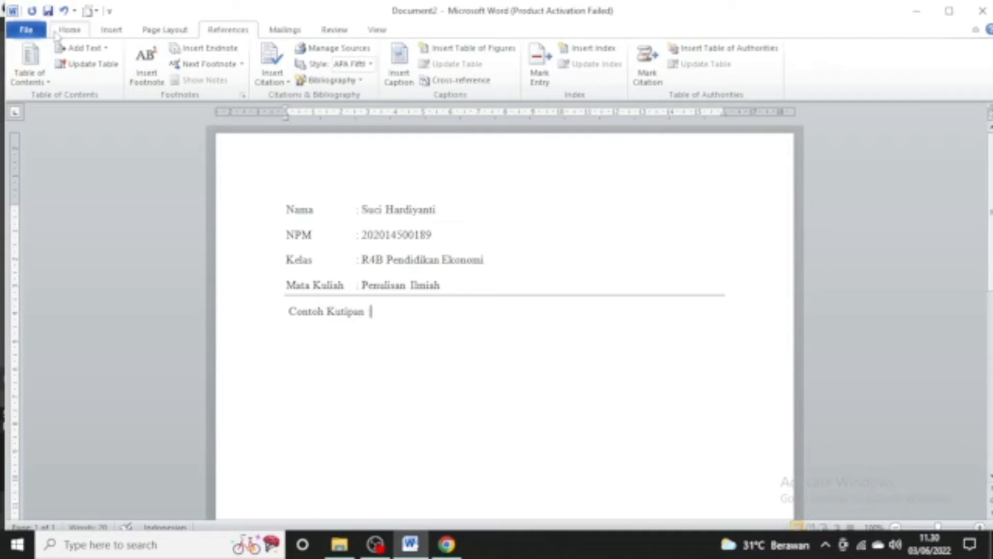
click(70, 29)
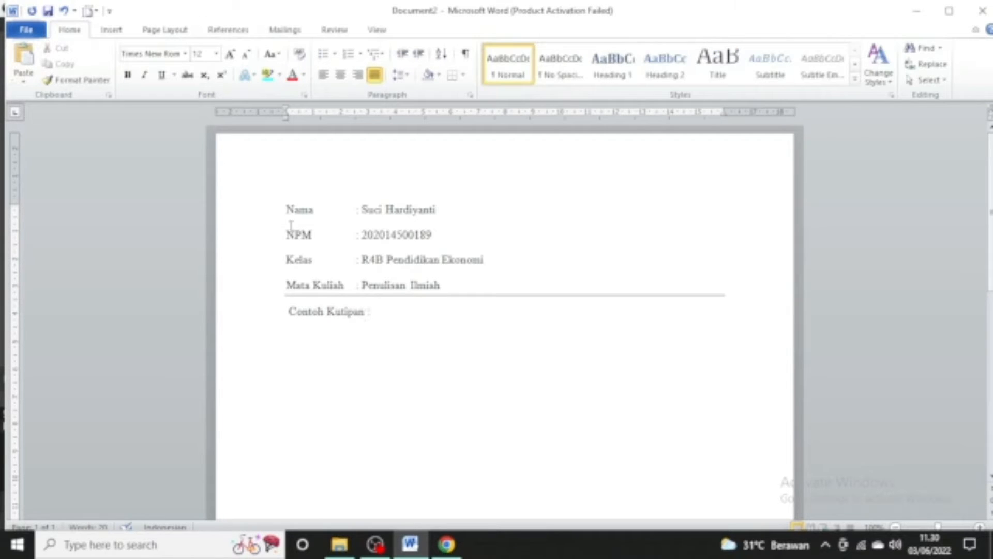
drag(376, 313, 289, 313)
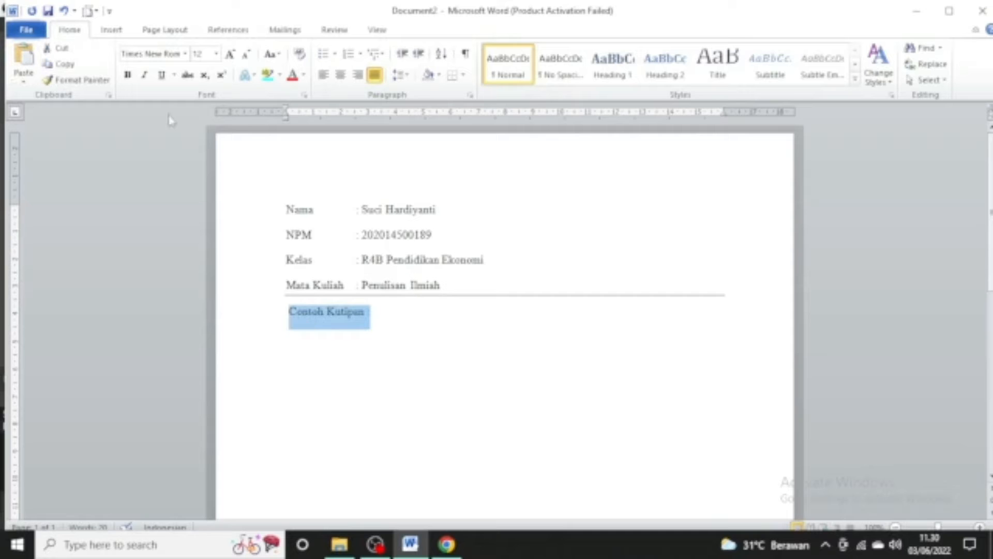
click(127, 75)
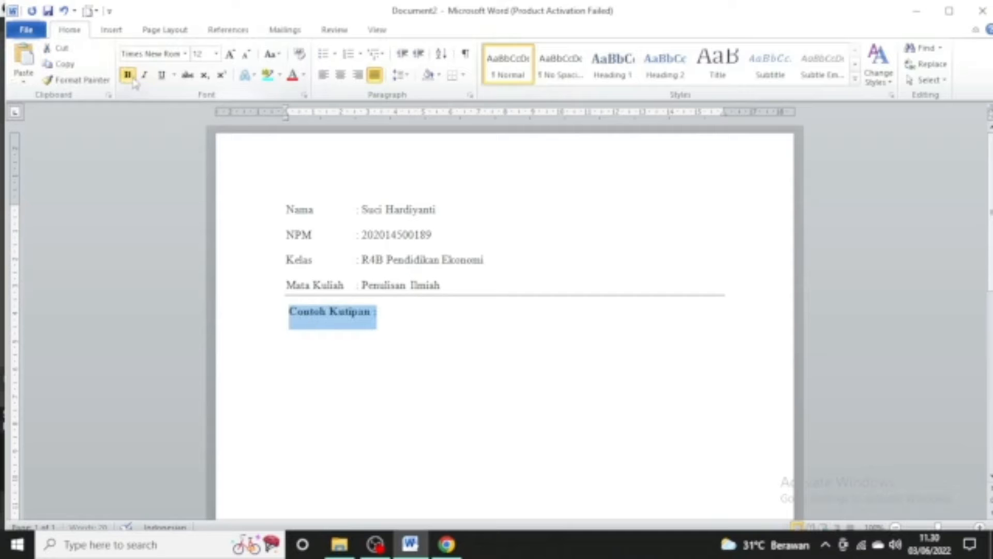
click(279, 75)
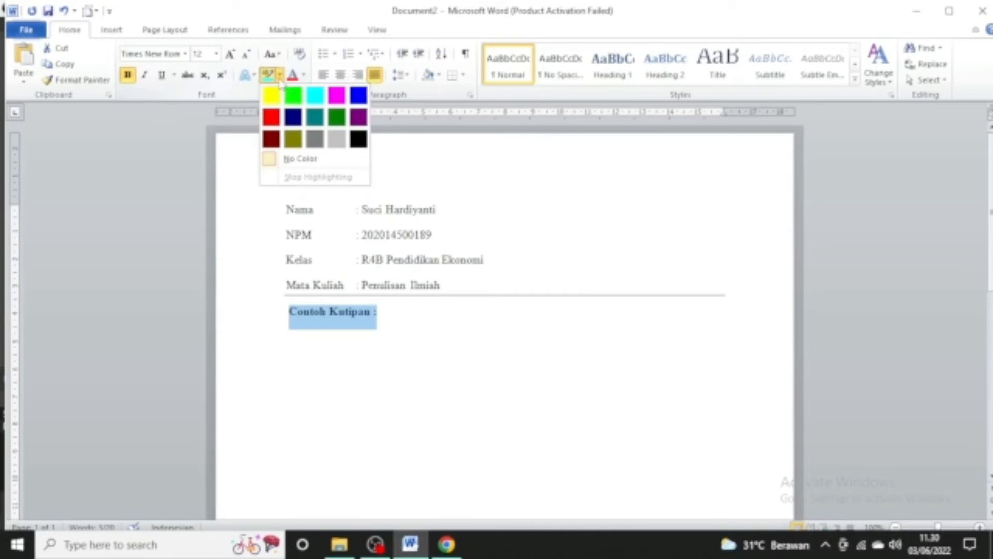
click(317, 100)
click(328, 334)
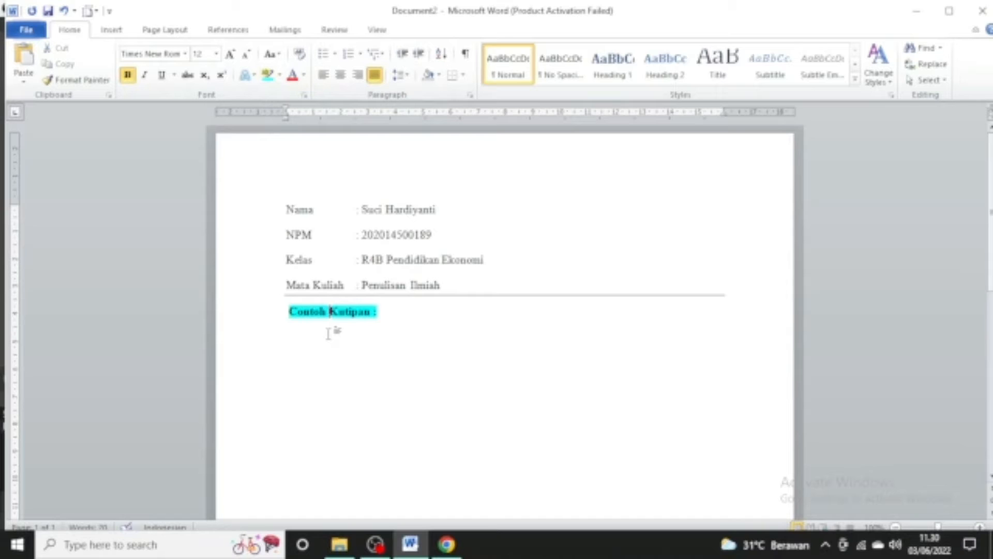
click(301, 340)
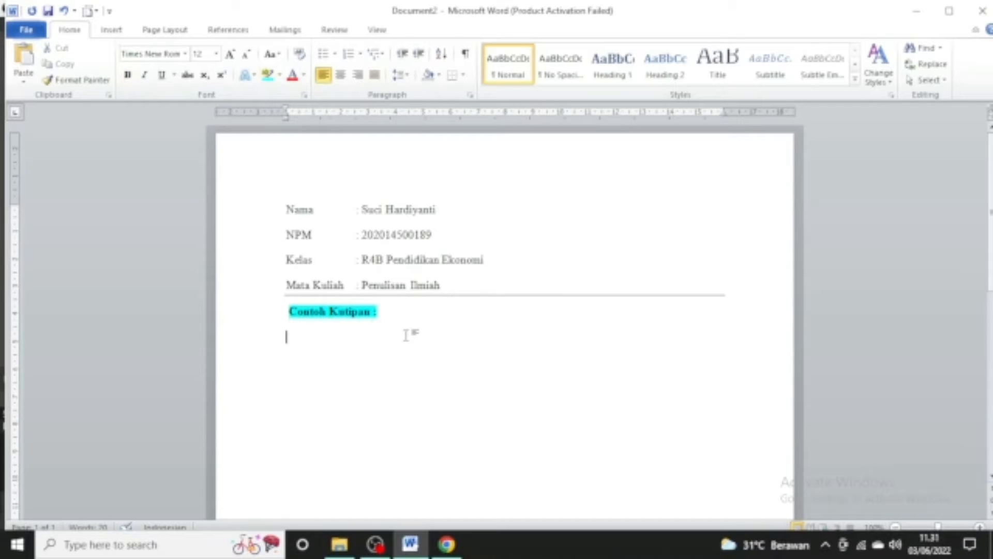
Switch to the journal PDF in Chrome and examine the journal name and article title on the first page.
click(447, 544)
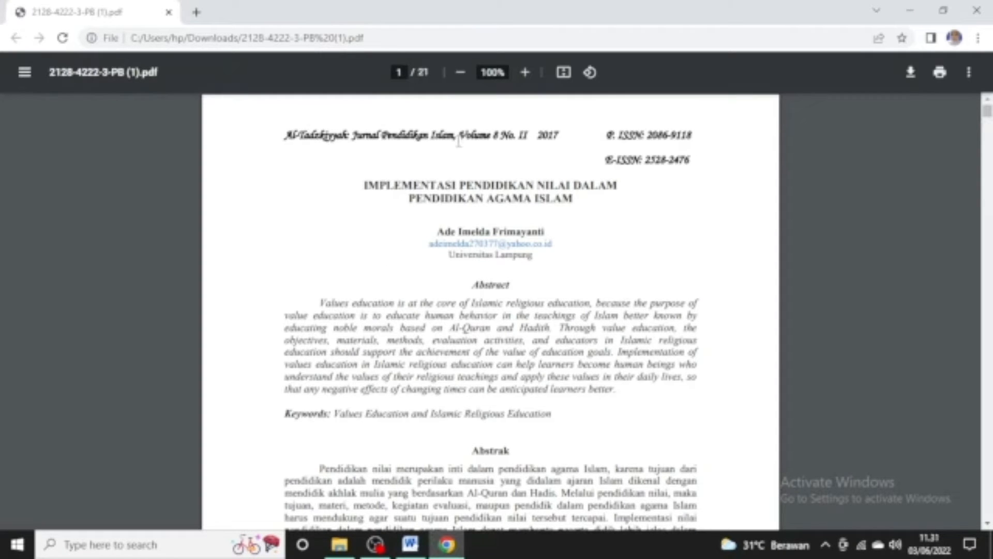
drag(352, 134, 456, 144)
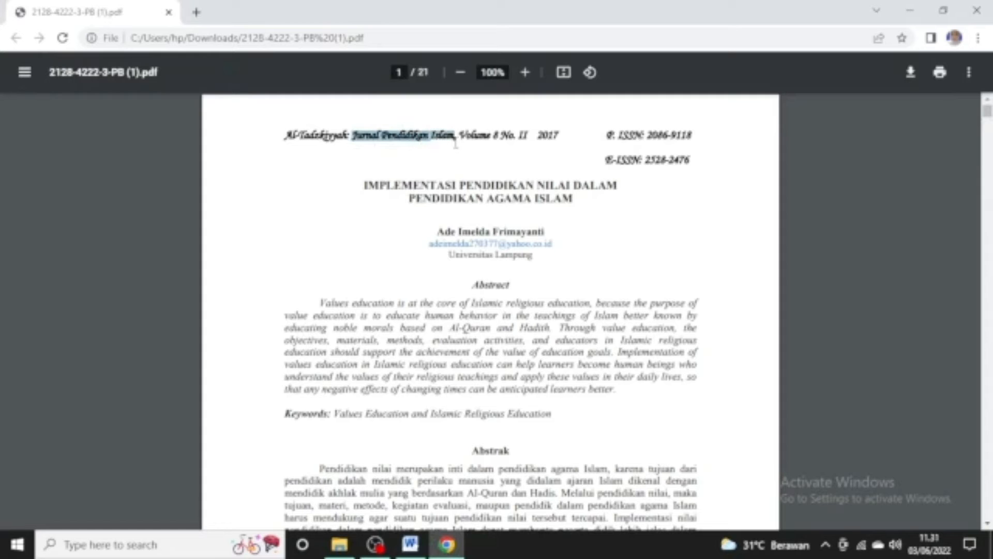
click(445, 190)
drag(364, 185, 572, 201)
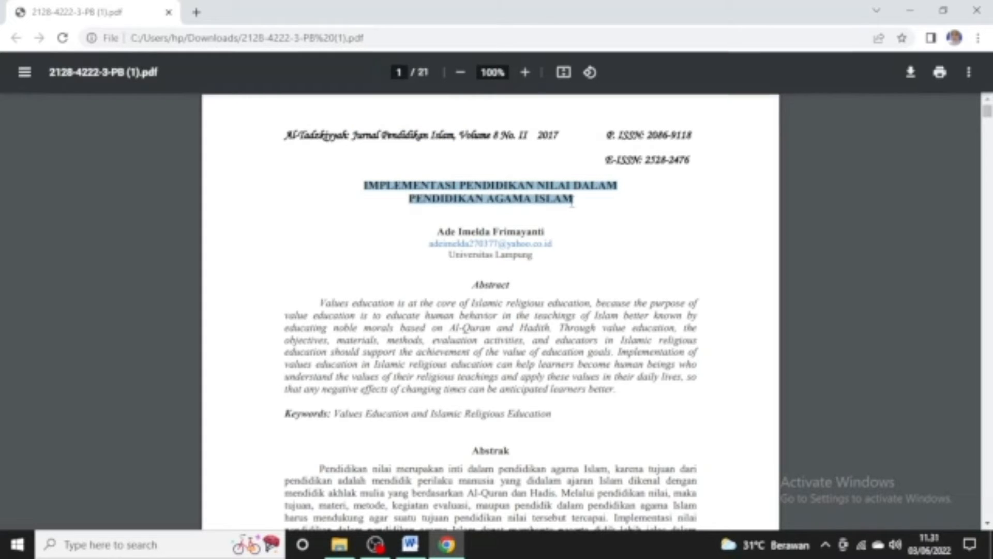
click(664, 240)
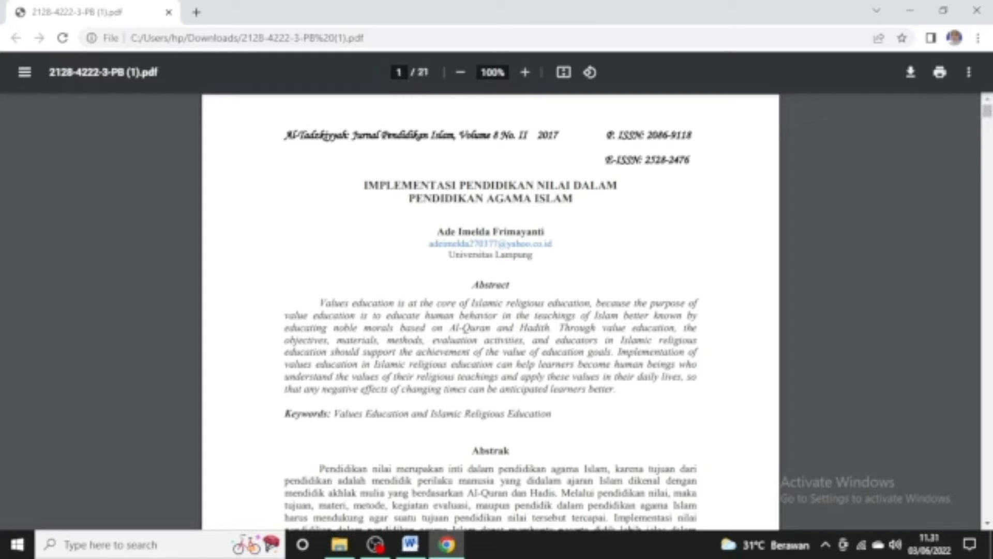
Go to page 11 of the PDF and locate the section "Konsep Pendidikan Nilai dalam Islam".
click(399, 72)
key(BackSpace)
text(11)
key(Return)
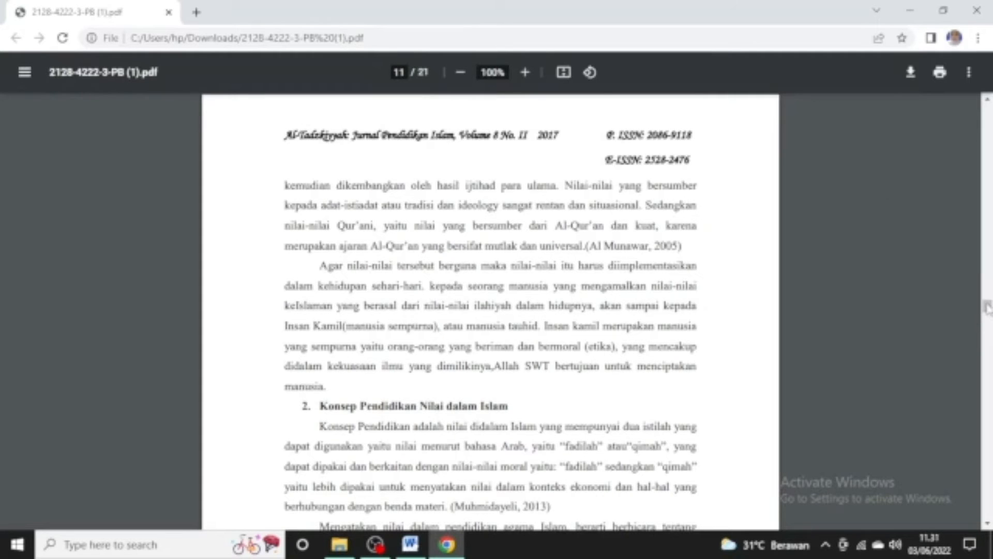
scroll(987, 310, down, 3)
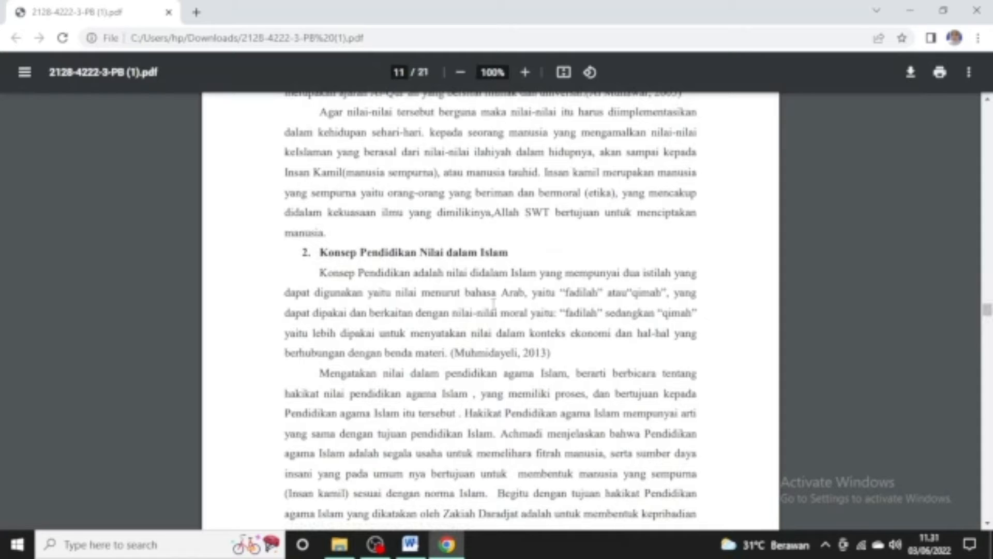
drag(321, 252, 512, 250)
click(434, 306)
Copy the first paragraph under "Konsep Pendidikan Nilai dalam Islam", including its closing citation.
drag(319, 270, 553, 355)
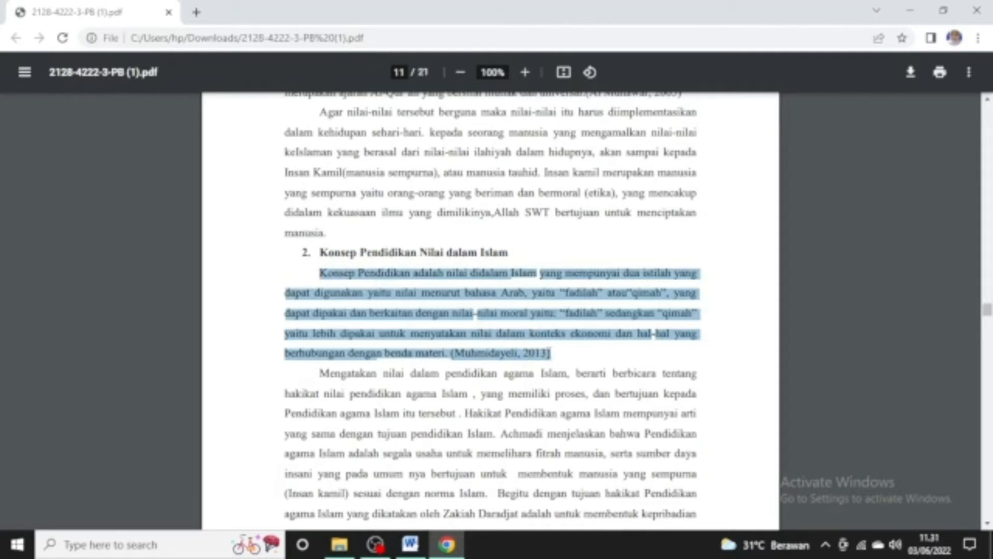
click(329, 302)
drag(320, 273, 409, 275)
click(337, 286)
drag(321, 273, 548, 355)
key(ctrl+c)
Switch to Word and paste the copied paragraph directly below the "Contoh Kutipan :" heading, without a blank line between them.
click(410, 544)
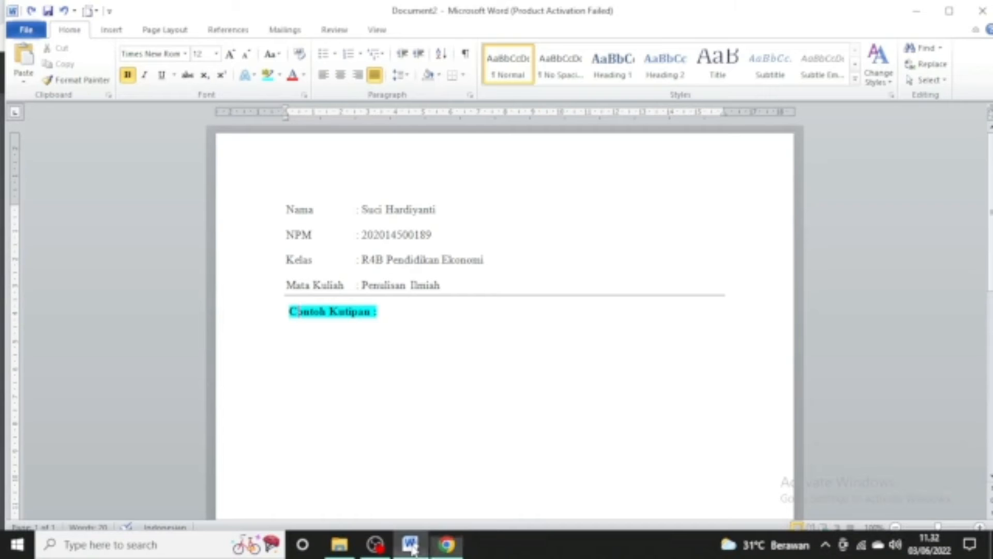
click(317, 341)
key(BackSpace)
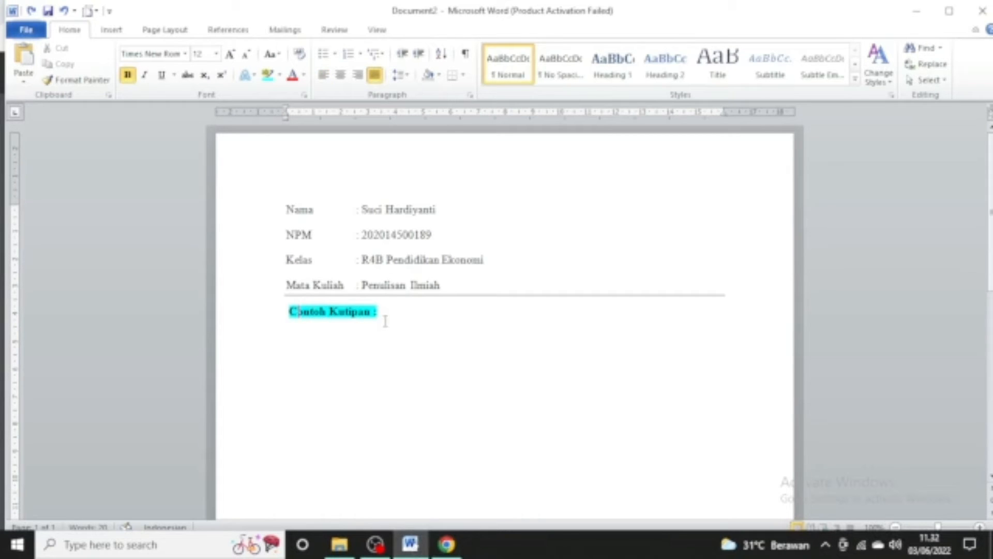
key(Return)
key(Return)
click(127, 75)
key(ctrl+v)
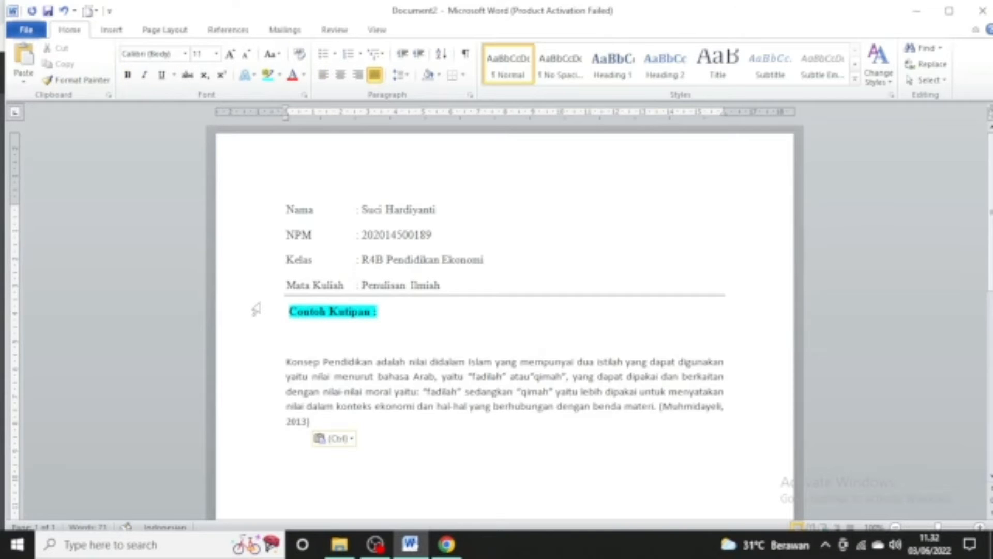
click(288, 342)
key(Delete)
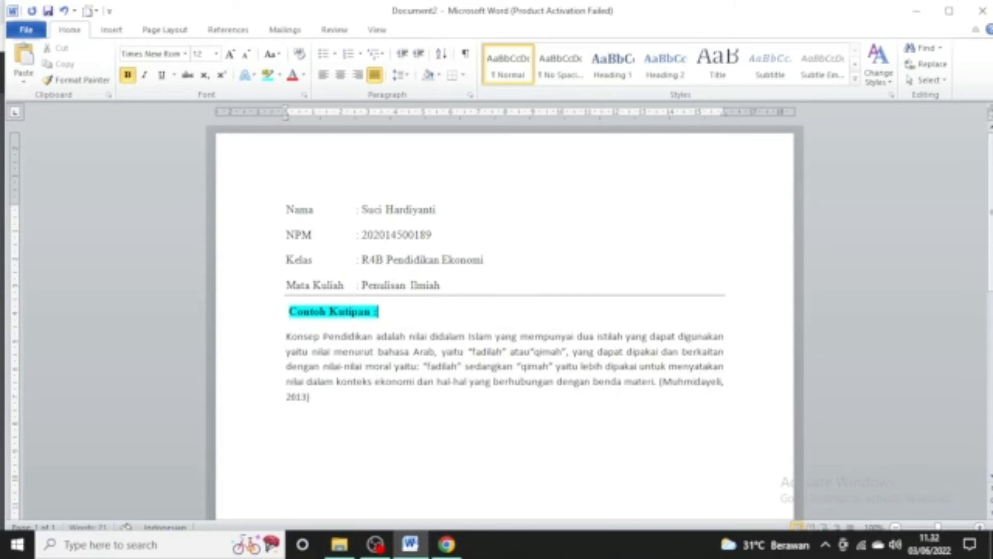
Format the pasted paragraph in Times New Roman, size 12.
drag(286, 337, 313, 409)
click(175, 54)
text(Tim)
key(Return)
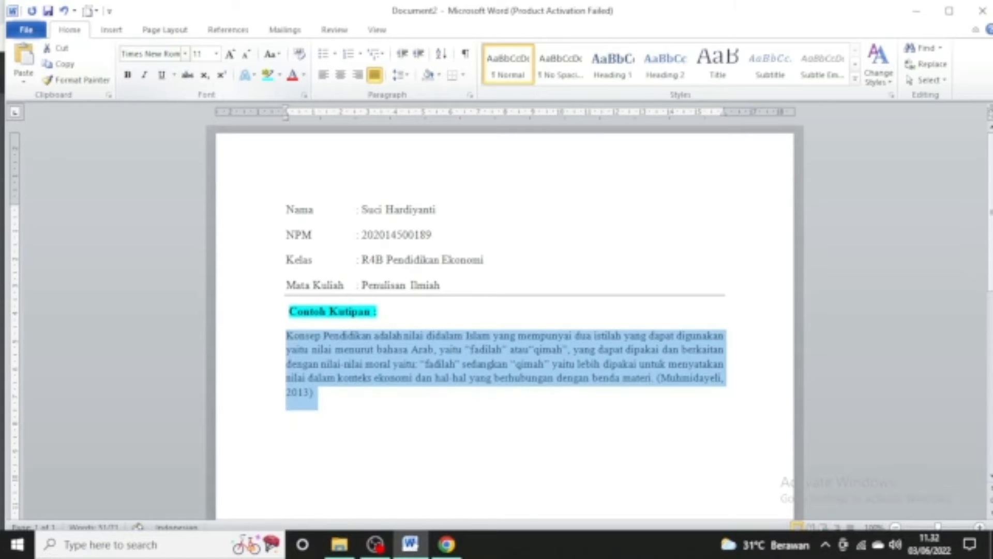
click(213, 54)
text(12)
key(Return)
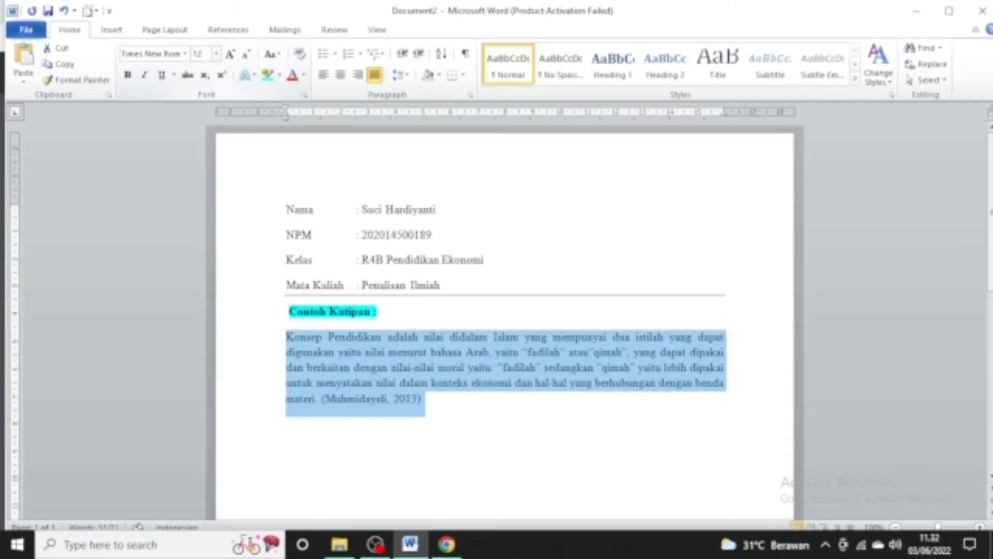
click(462, 407)
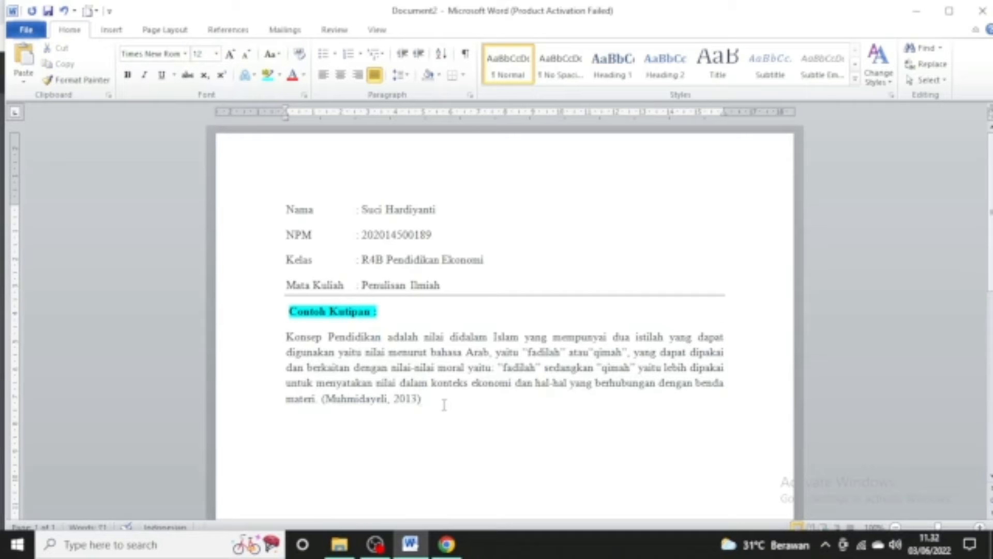
Check the word count of the pasted paragraph and examine the author-year citation at its end.
drag(438, 402, 288, 346)
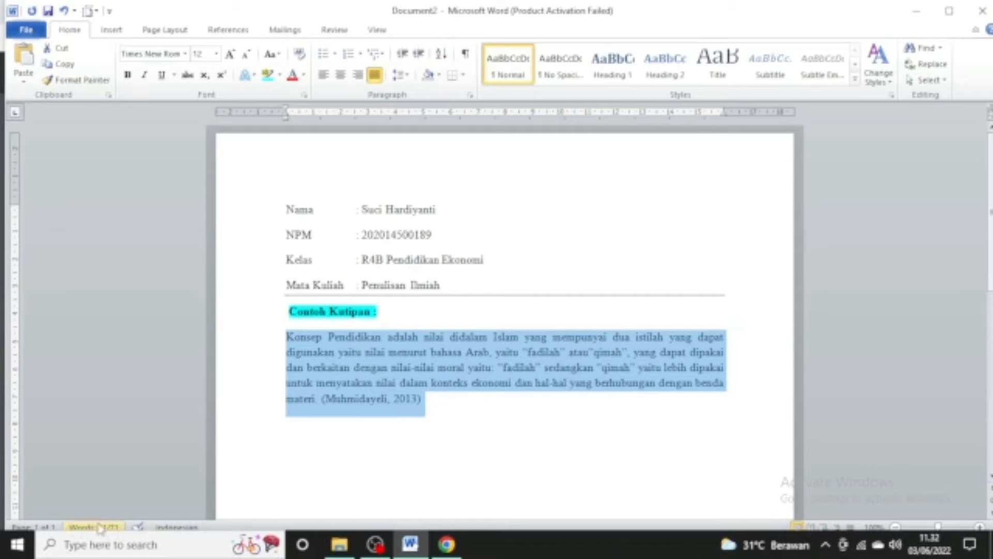
click(425, 399)
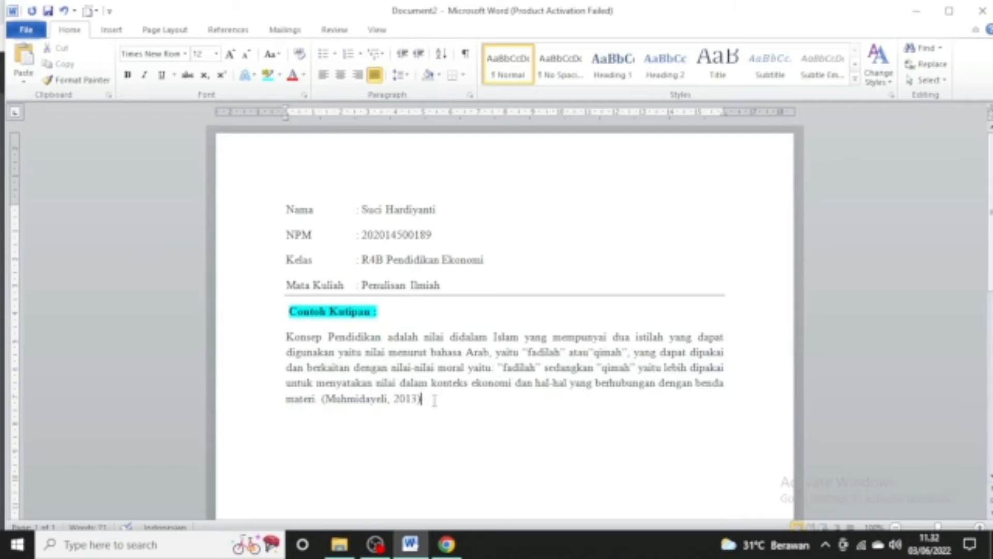
drag(426, 399, 323, 404)
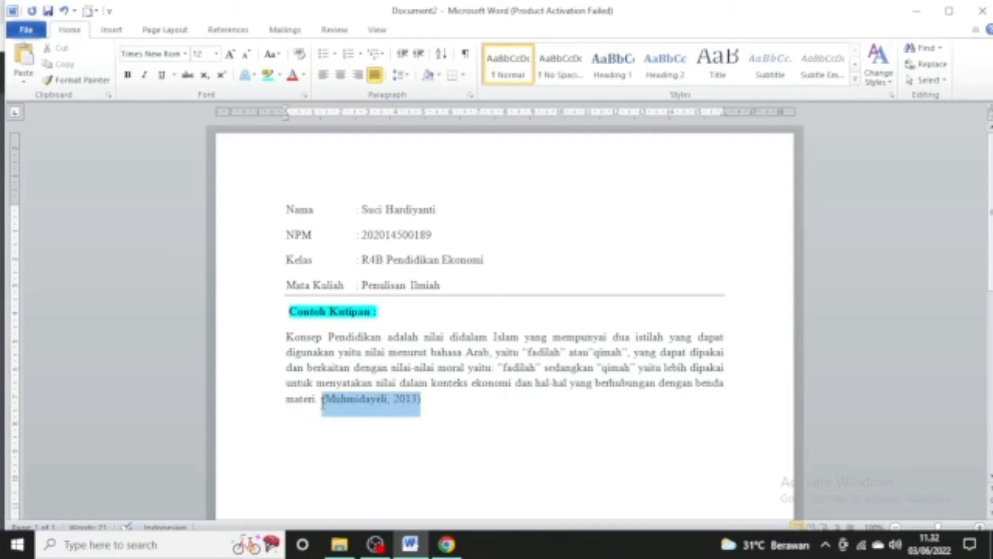
click(343, 432)
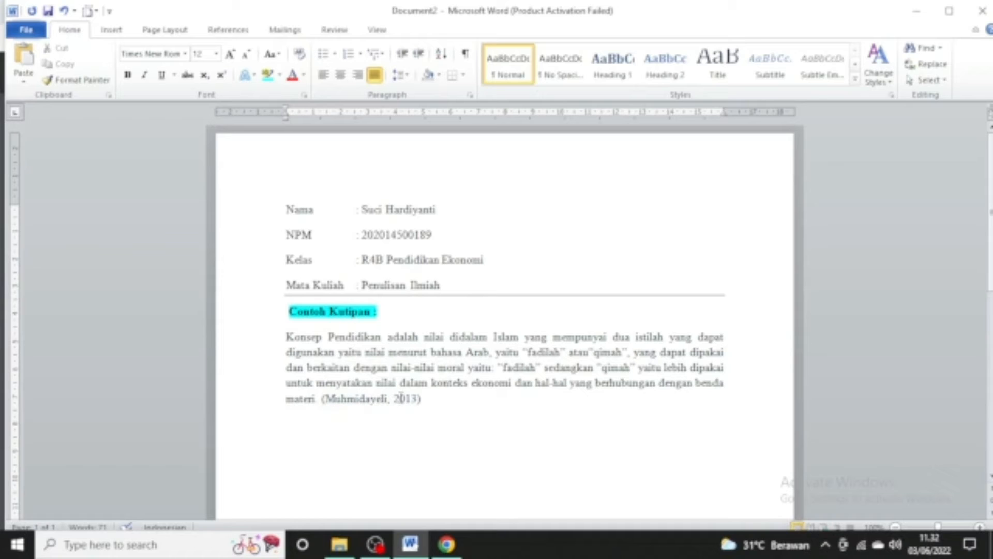
Cut the author-year citation from the paragraph's end and begin the paragraph with "Menurut" followed by the cited author's name.
drag(423, 401, 322, 402)
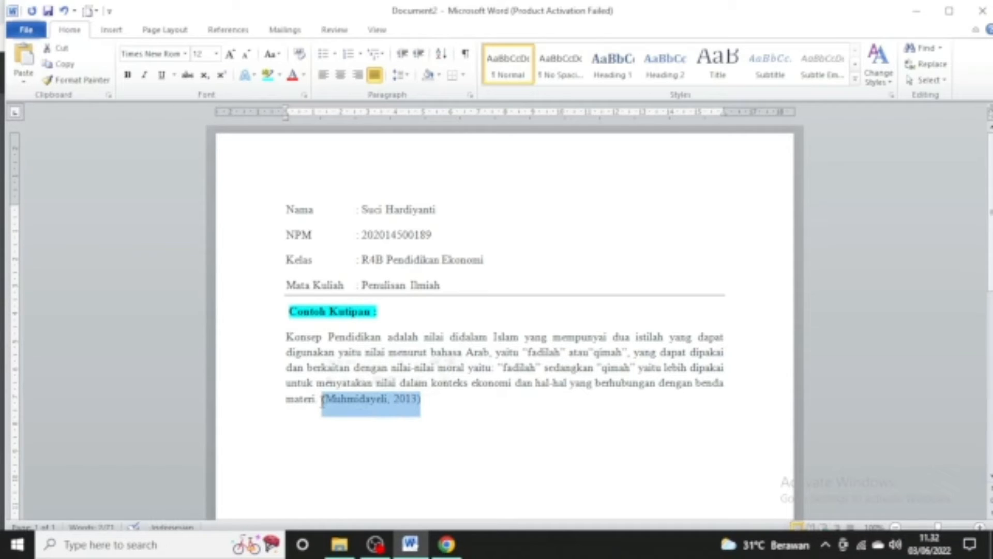
key(ctrl+x)
key(BackSpace)
click(286, 337)
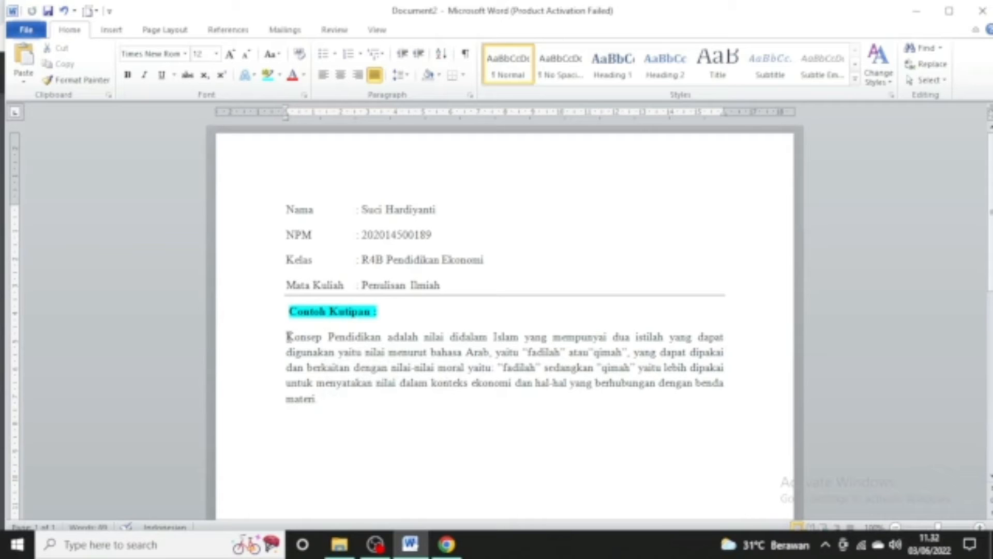
text(Menurut)
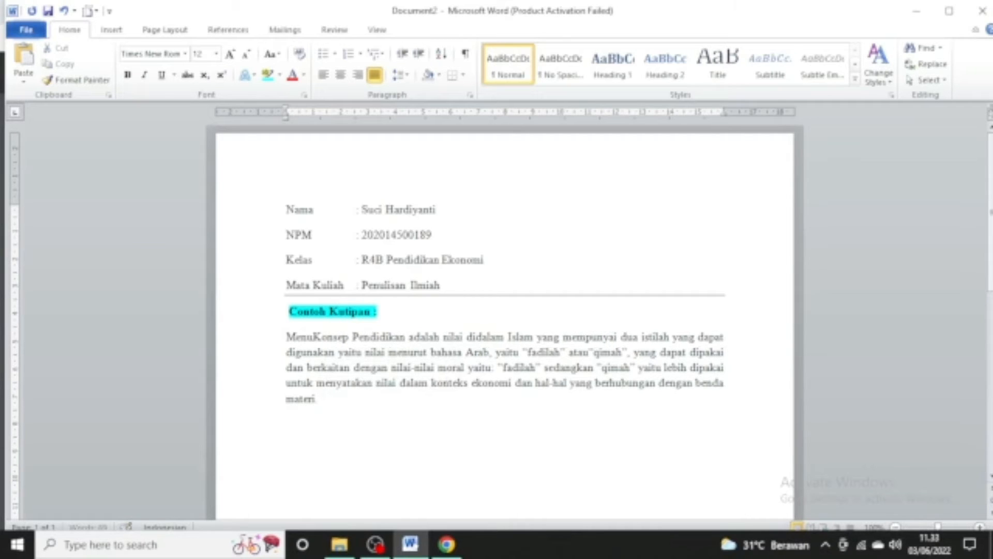
text( Muhmi)
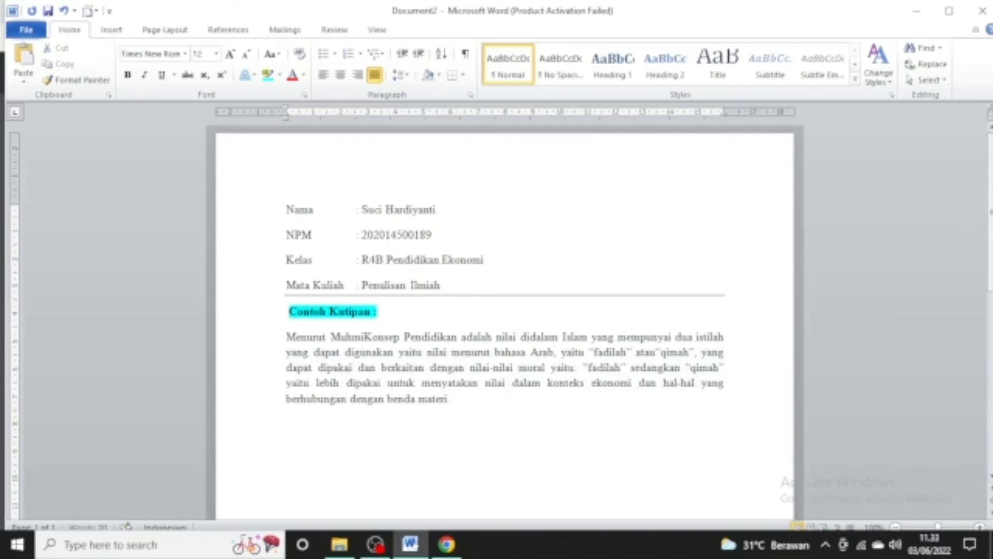
text(dayeli)
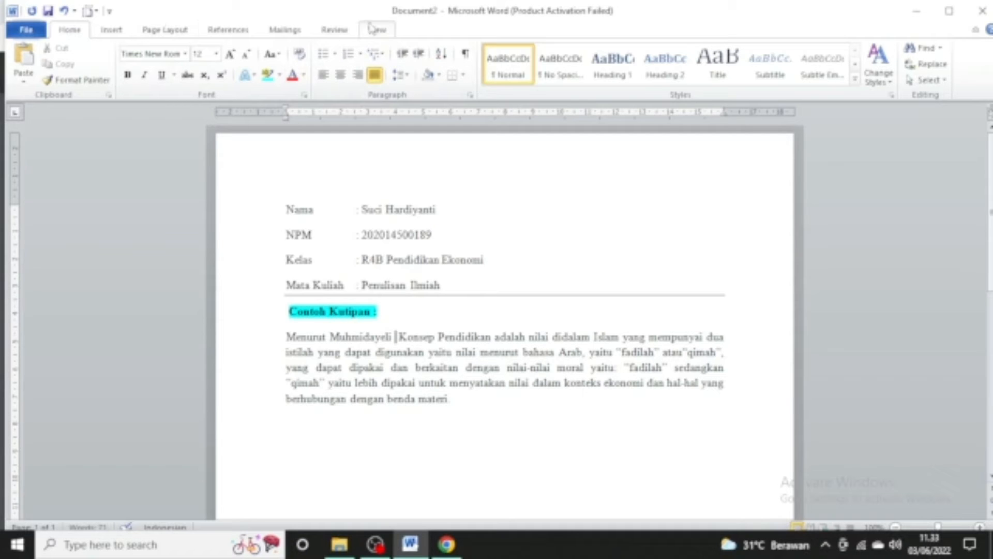
Start a new citation source for the paragraph with Journal Article as the source type.
click(235, 31)
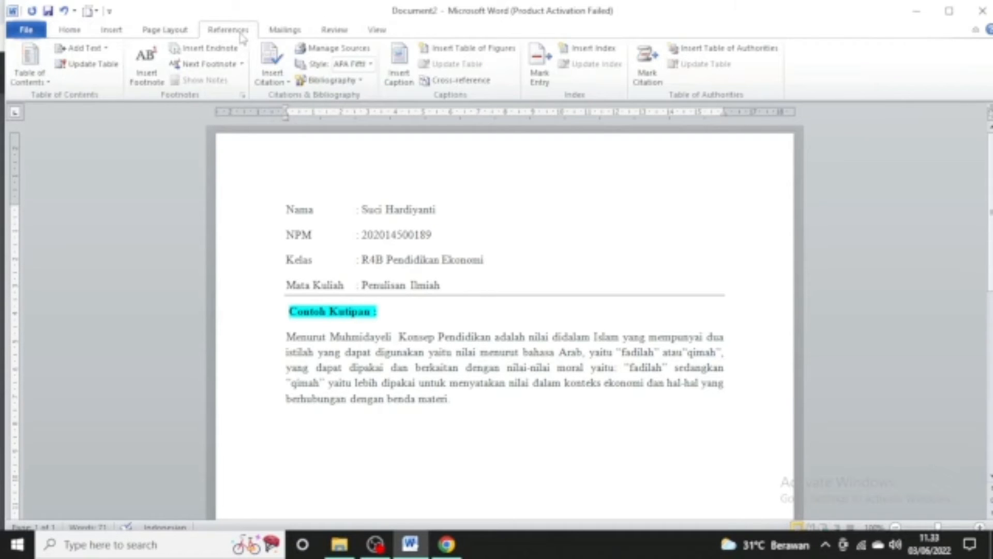
click(272, 78)
click(289, 15)
click(288, 83)
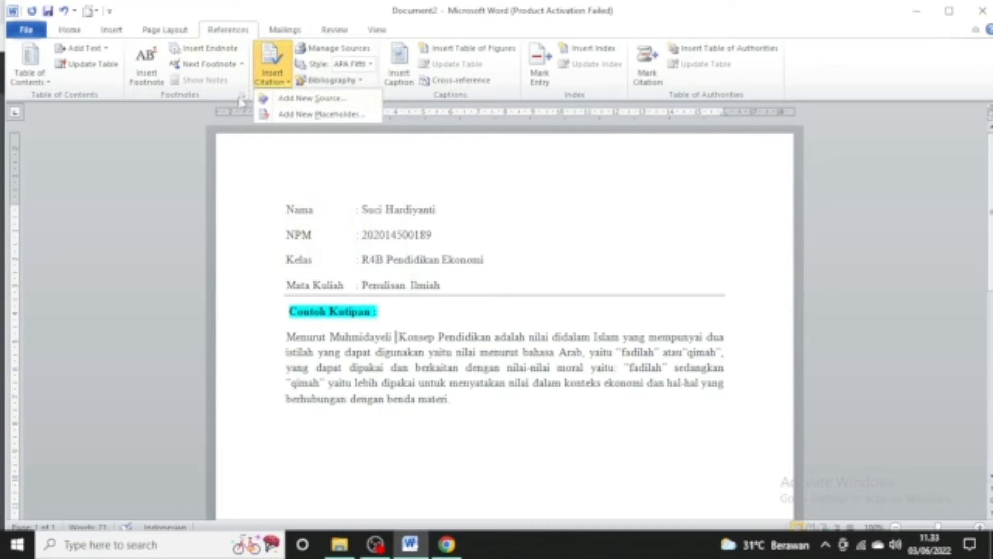
click(327, 103)
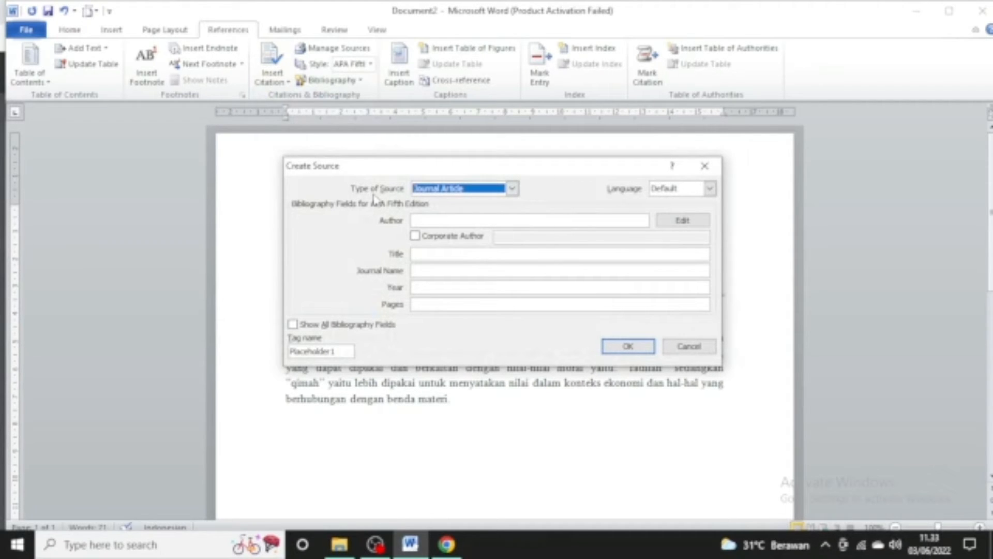
click(512, 190)
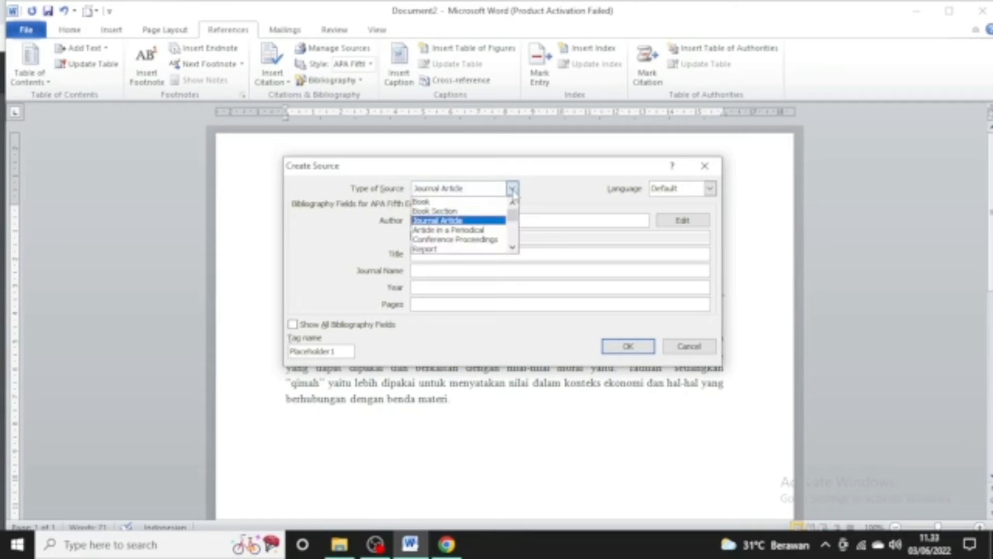
click(465, 222)
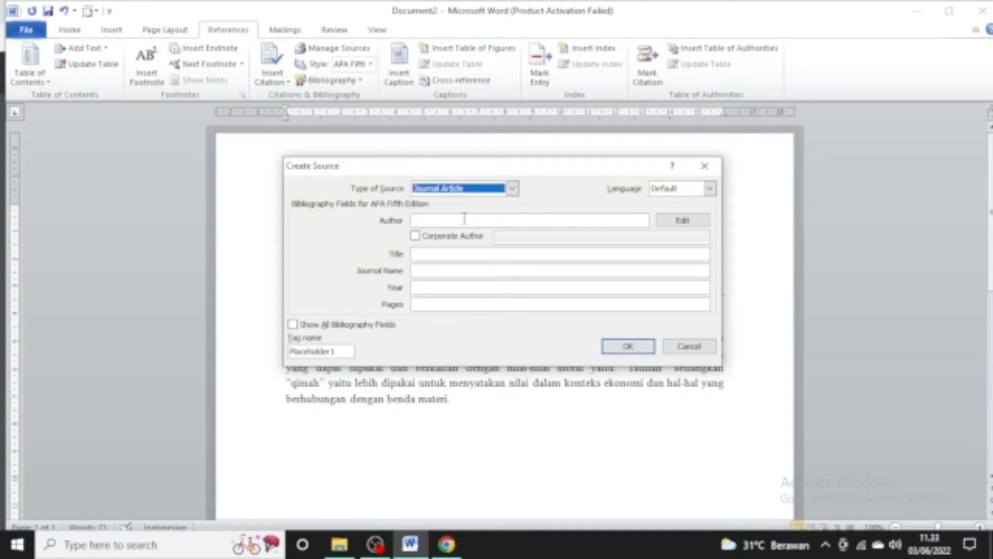
click(516, 190)
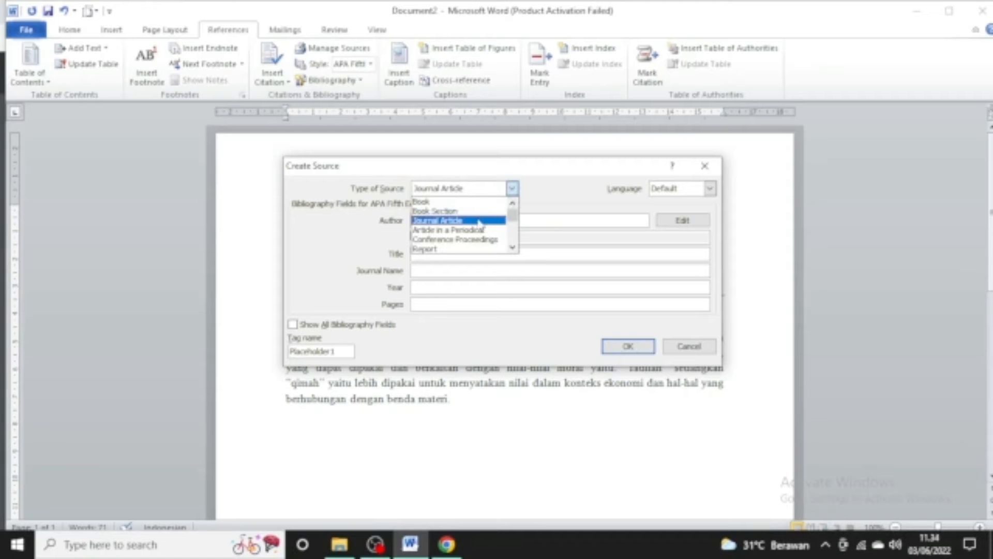
click(558, 192)
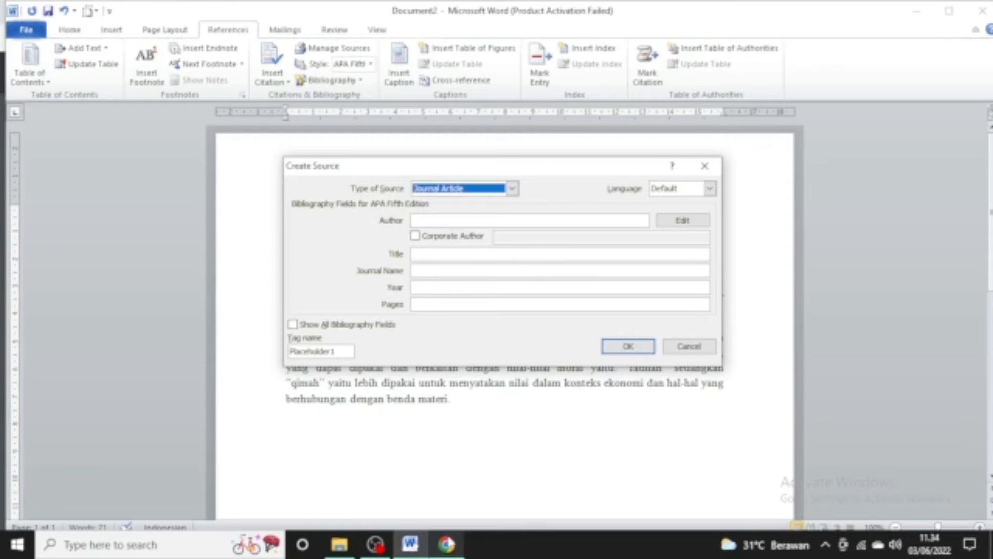
Copy the author's full name from the first page of the journal PDF in Chrome into the source's Author field in Word.
click(447, 544)
drag(987, 323, 987, 124)
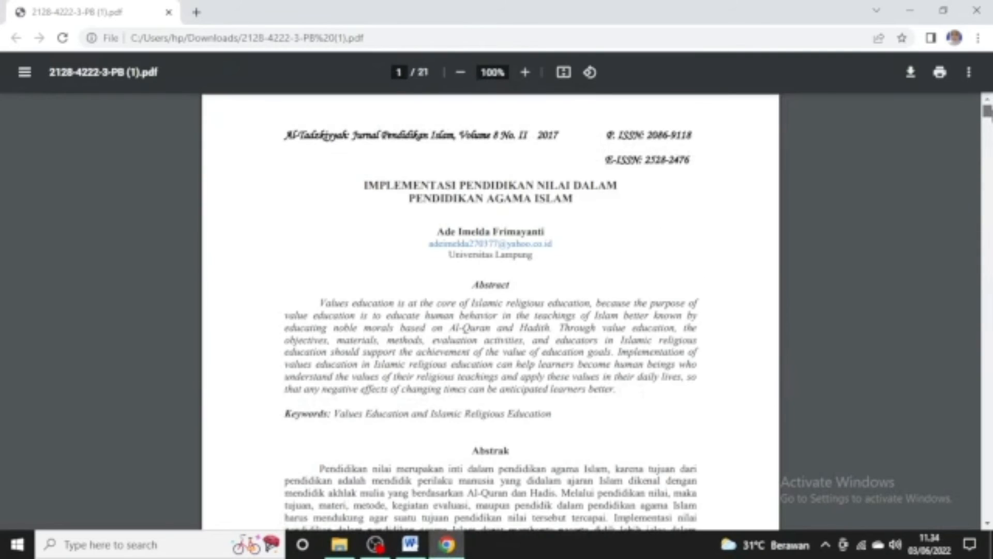
drag(439, 231, 547, 229)
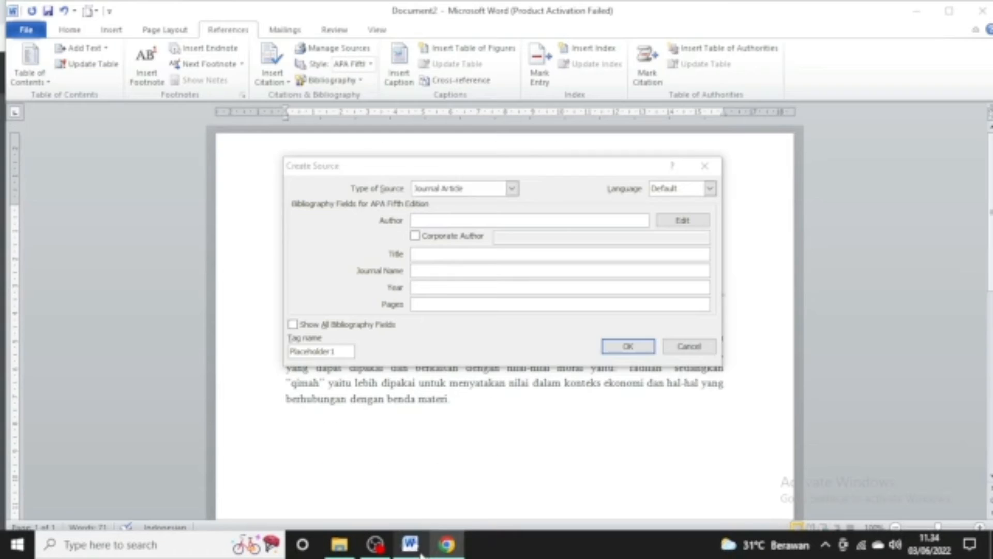
click(410, 544)
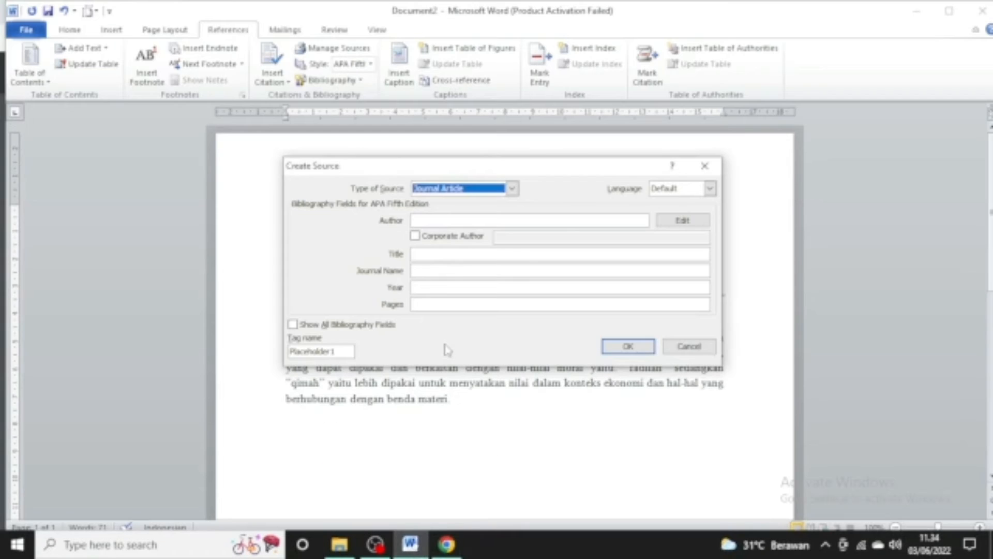
click(449, 219)
key(ctrl+v)
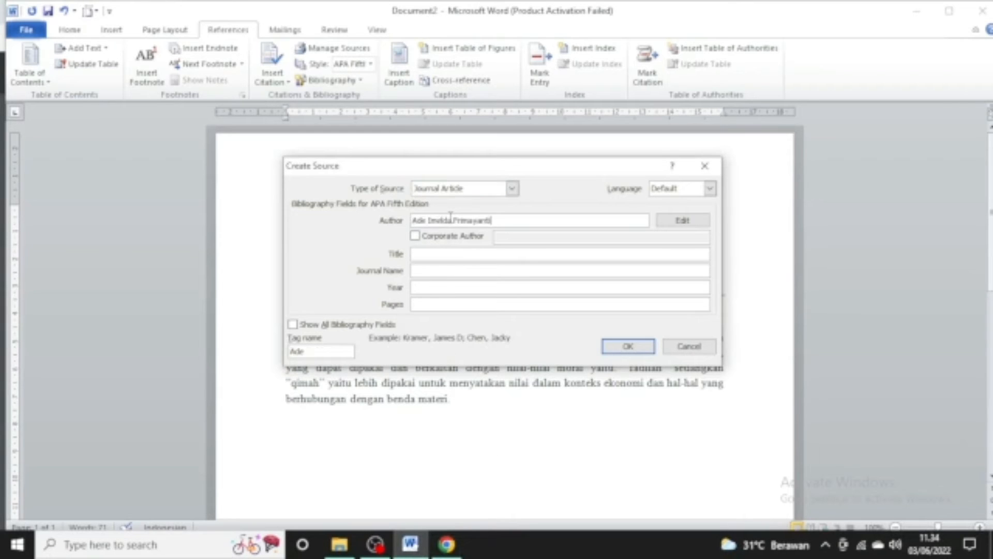
Check the article title in the PDF and enter "Implementasi Pendidikan Nilai dalam Pendidikan Agama Isalam" as the source's title.
click(433, 252)
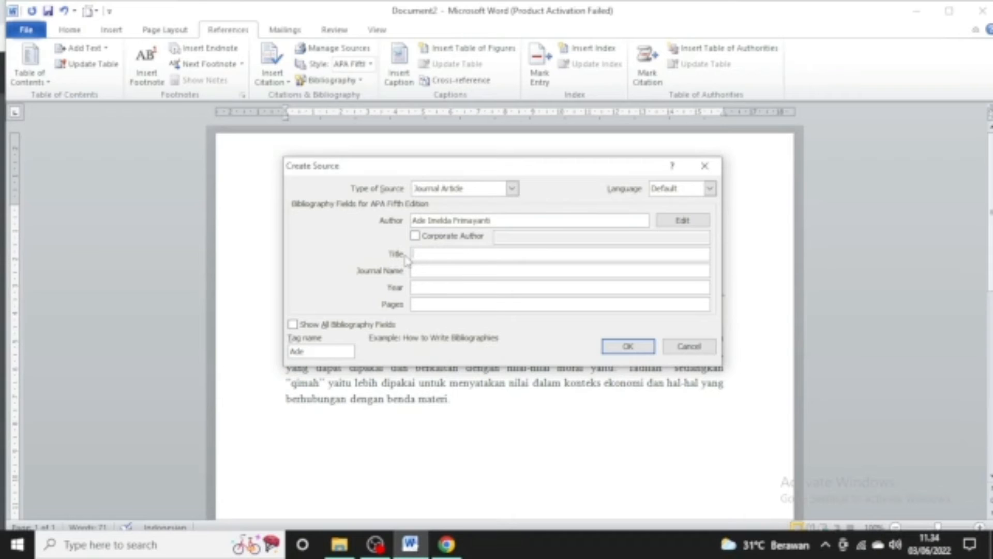
click(446, 544)
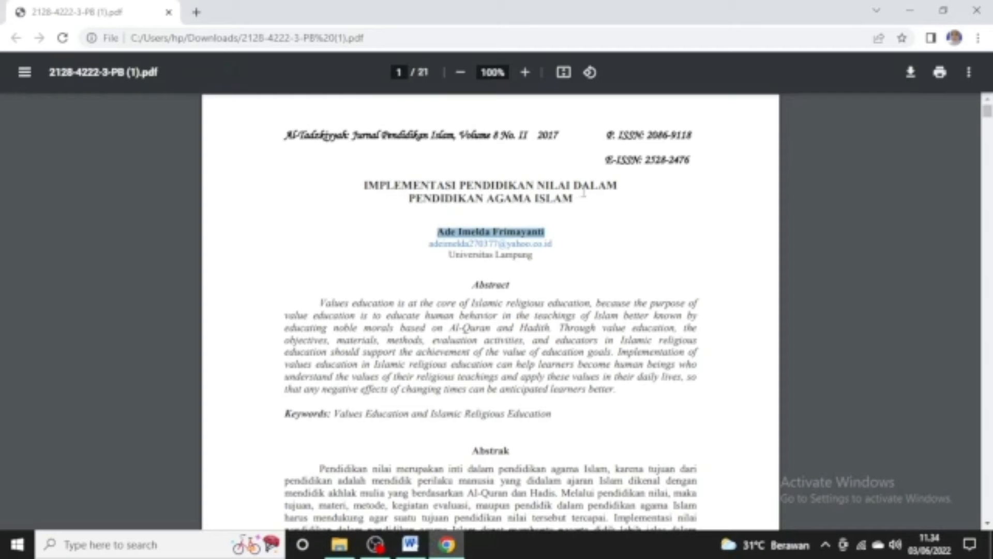
click(410, 545)
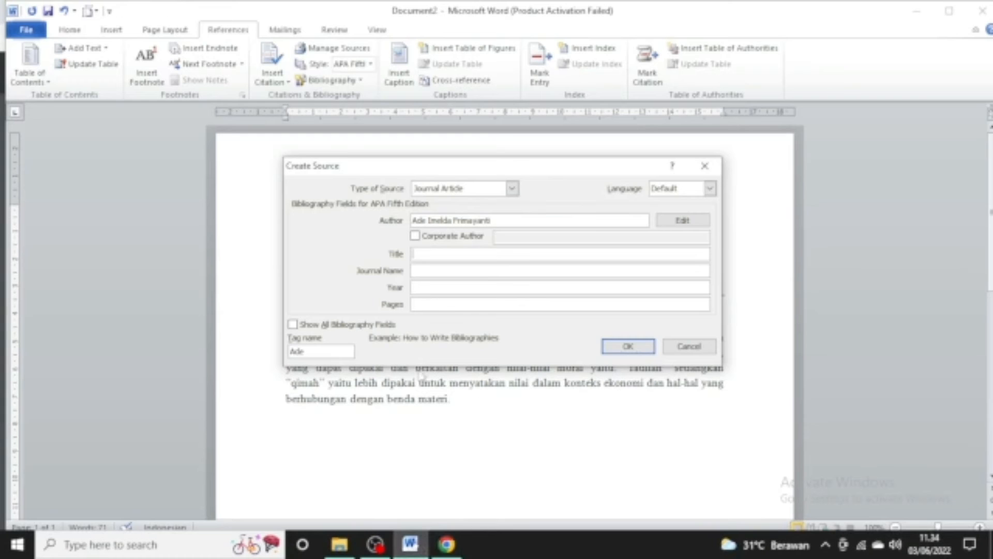
click(414, 254)
text(Implementasi Pendidikan Nilai dalam Pendidikan Agama Islam)
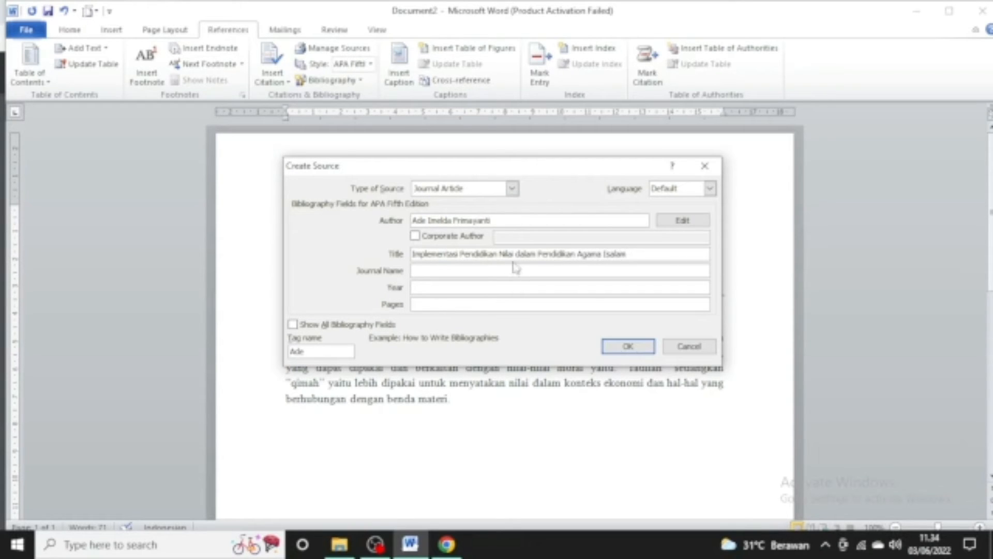
key(BackSpace)
text(D)
click(478, 269)
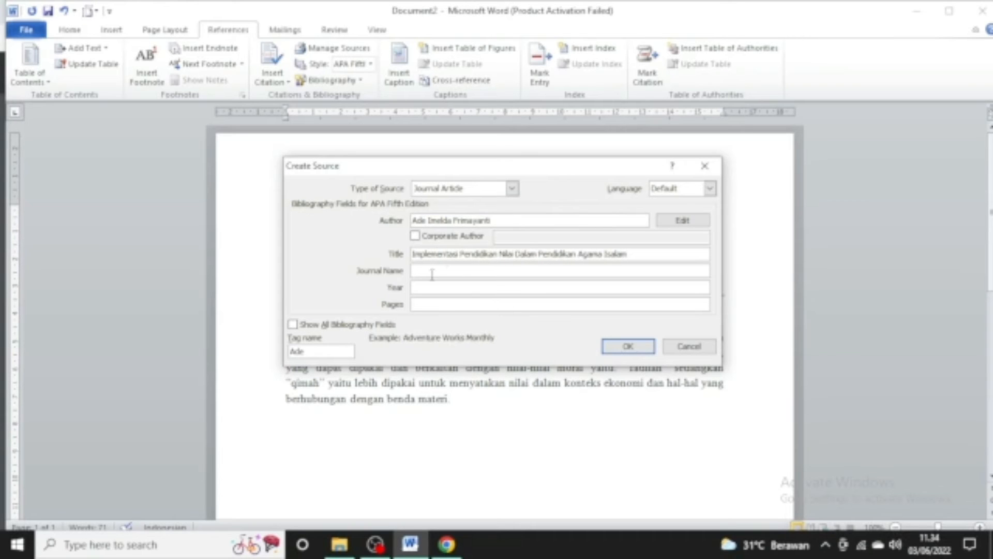
click(521, 253)
key(BackSpace)
text(d)
Look up the journal name in the PDF's page header and enter "Jurnal Pendidikan Islam" as the source's journal name.
click(483, 270)
click(447, 544)
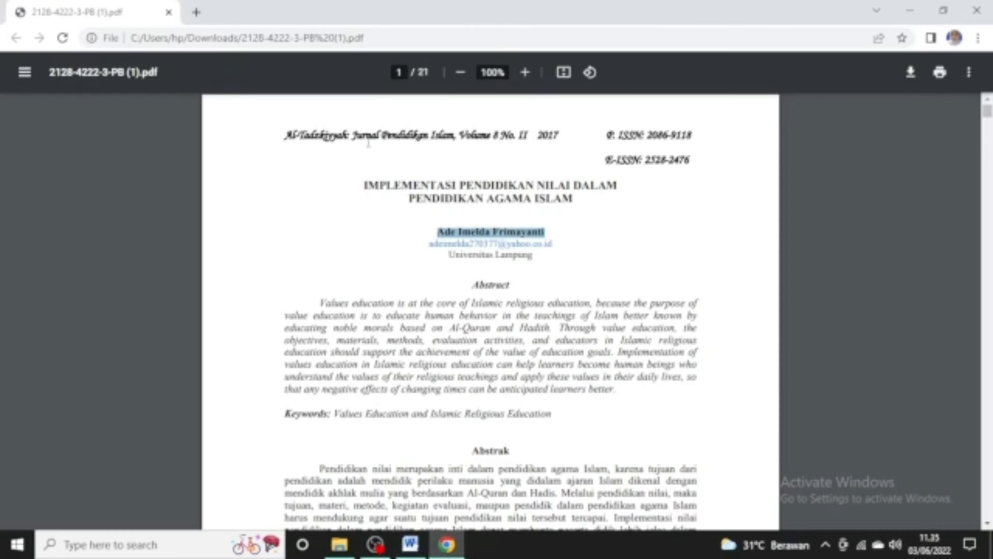
drag(353, 134, 455, 135)
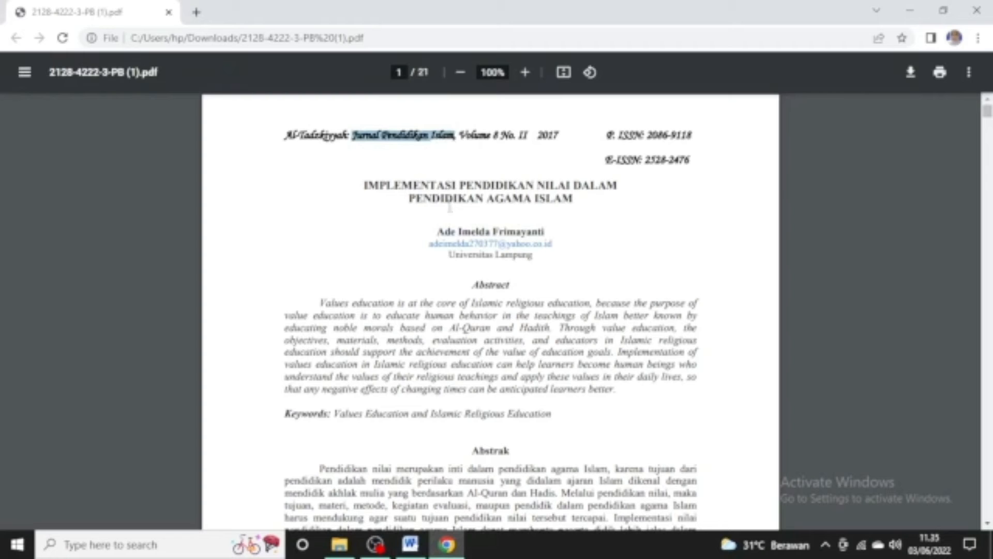
click(411, 544)
click(452, 269)
text(Ju)
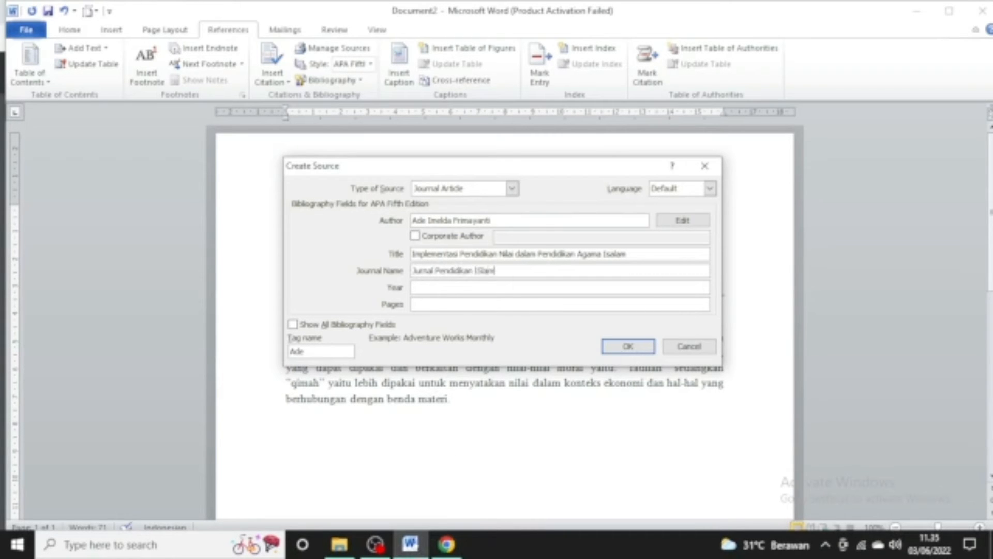
text(rnal Pendidikan Islam)
Check the publication year in the PDF's page header and set the source's year to 2017.
click(453, 284)
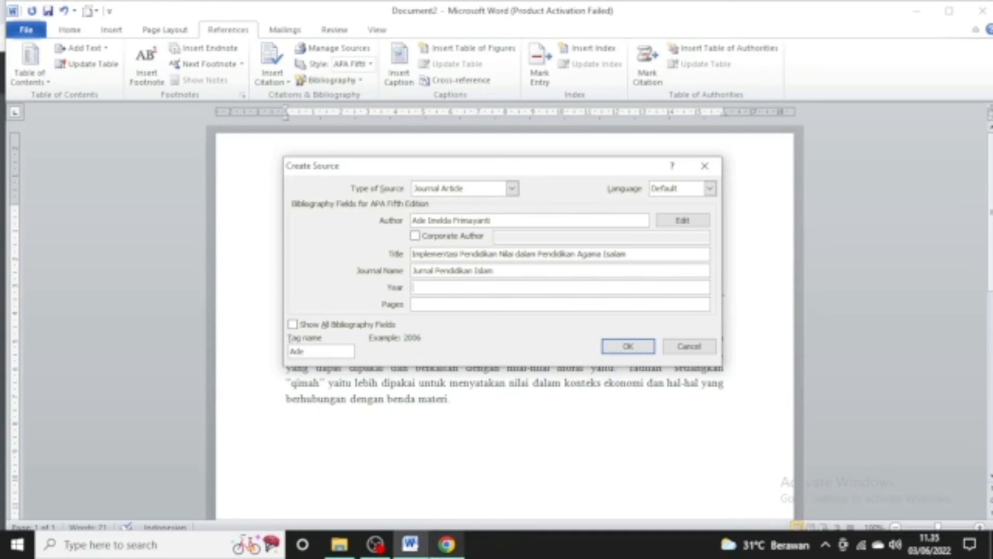
click(448, 547)
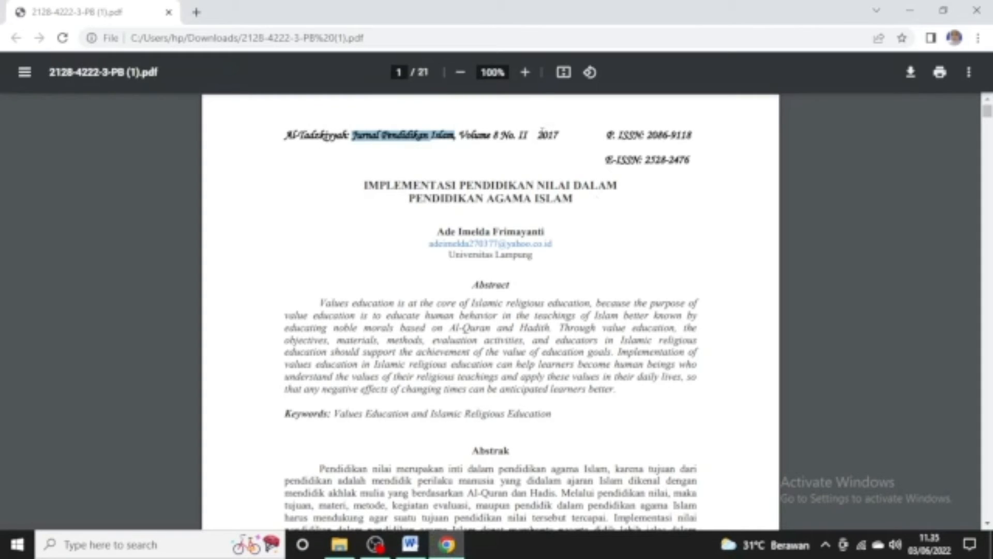
click(540, 134)
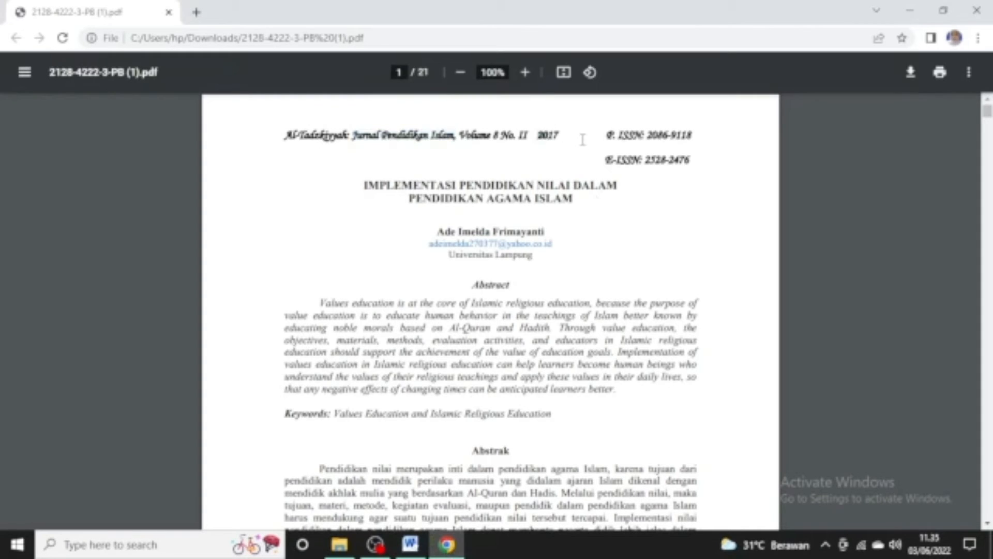
click(412, 545)
text(2017)
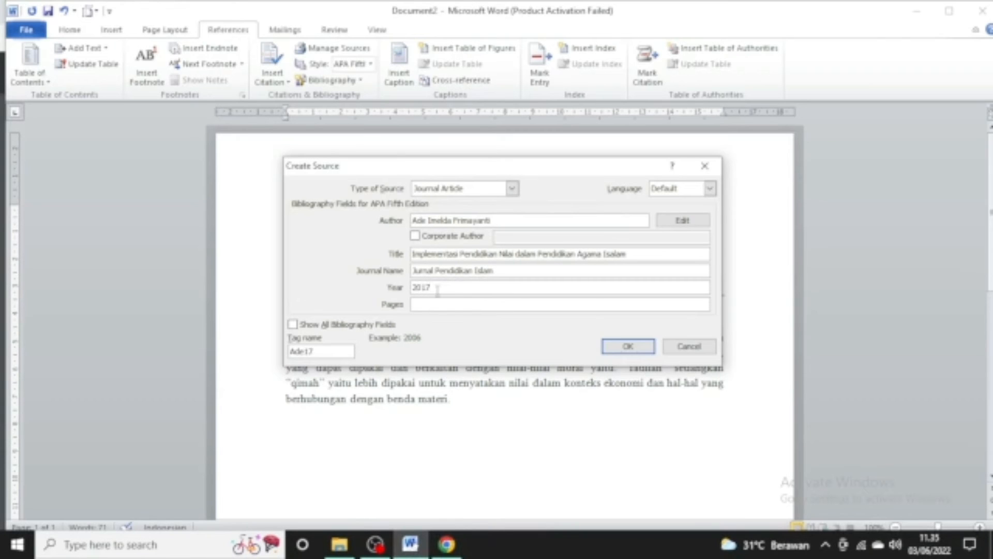
Find the article's first and last printed page numbers in the PDF and enter 227-247 as the source's pages.
click(463, 306)
click(447, 544)
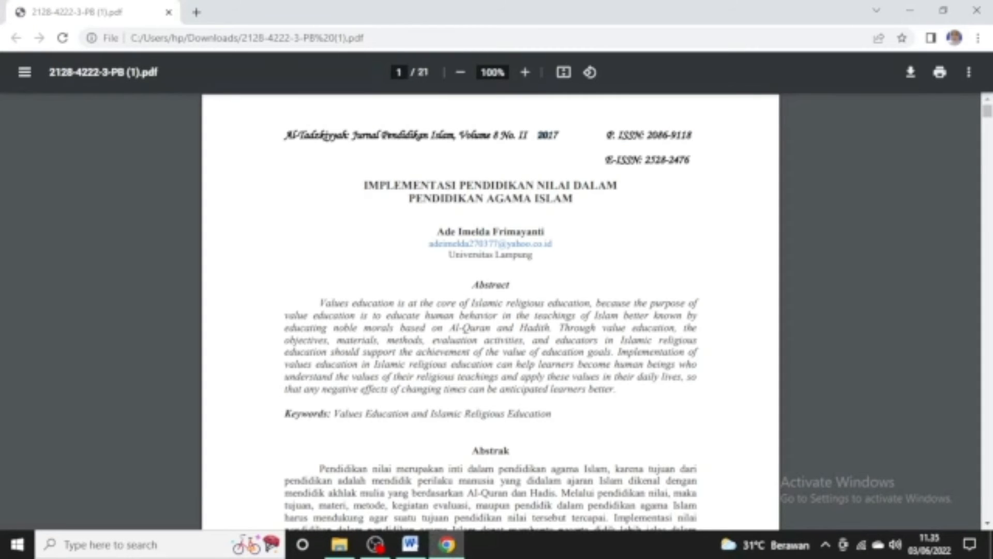
scroll(491, 311, down, 5)
scroll(491, 310, down, 5)
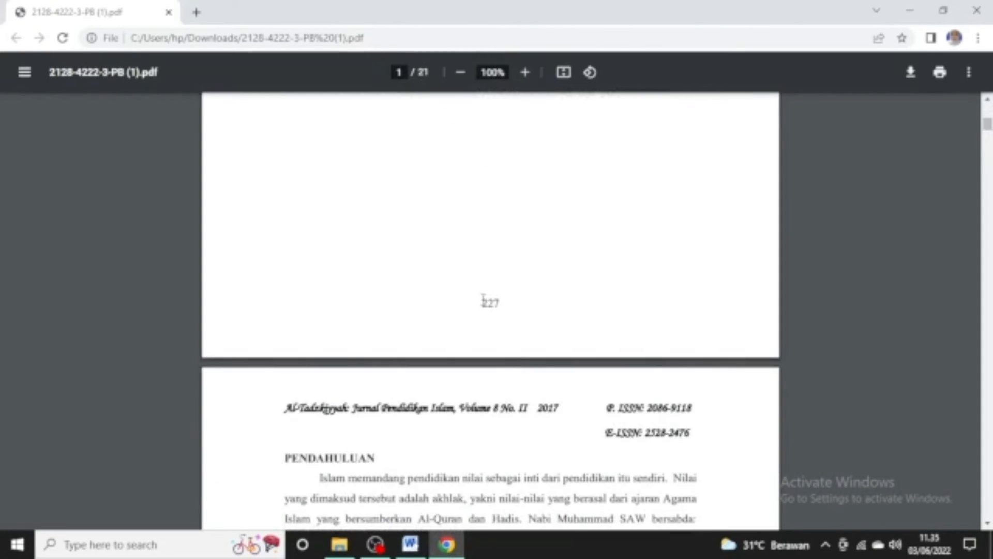
drag(483, 303, 512, 305)
drag(987, 125, 987, 509)
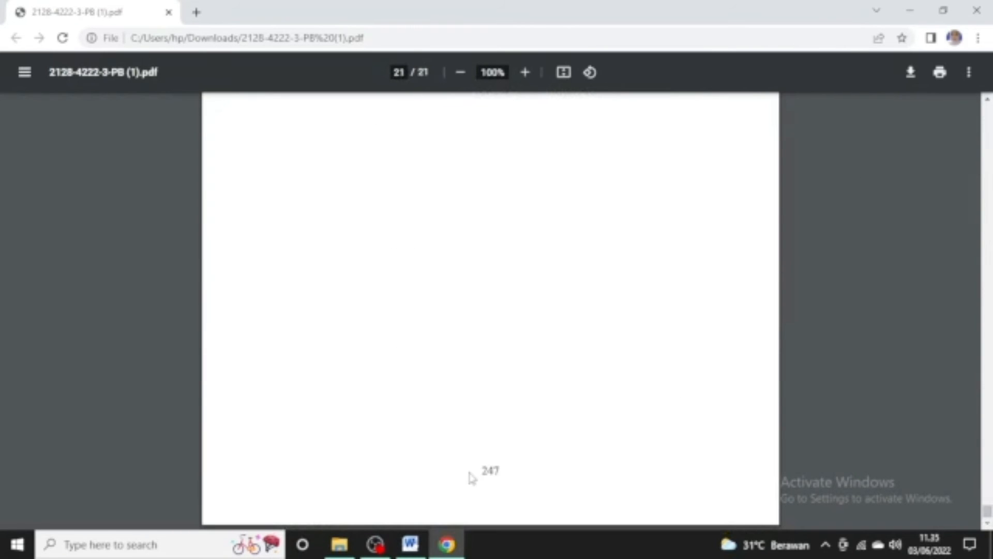
drag(480, 472, 514, 470)
click(410, 546)
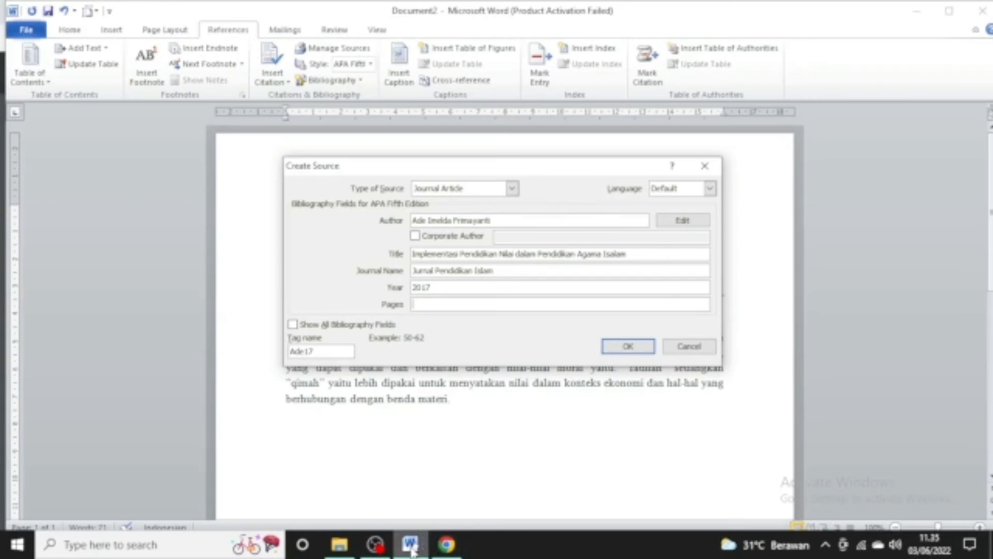
text(227-247)
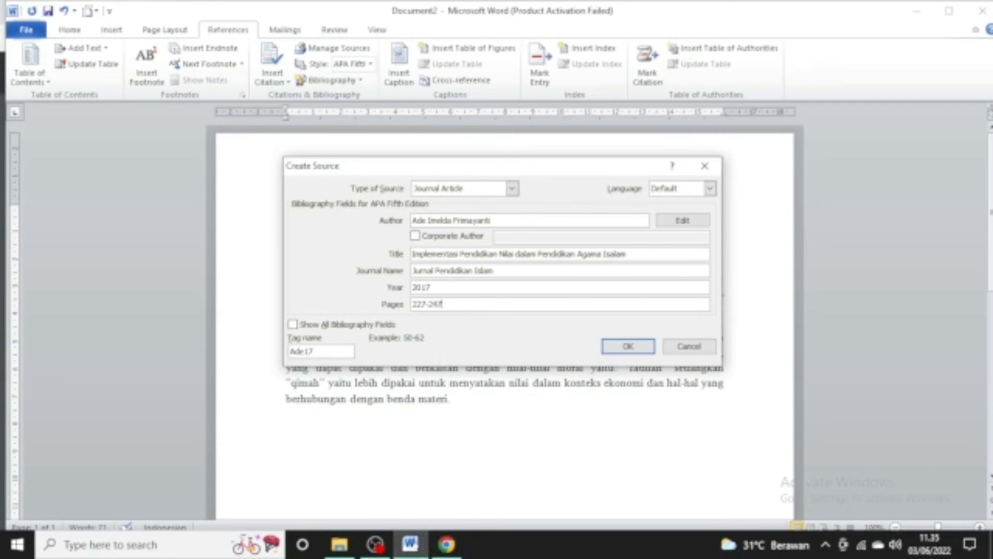
Show all bibliography fields for the source and bring the Volume and Issue fields into view.
click(294, 326)
click(293, 326)
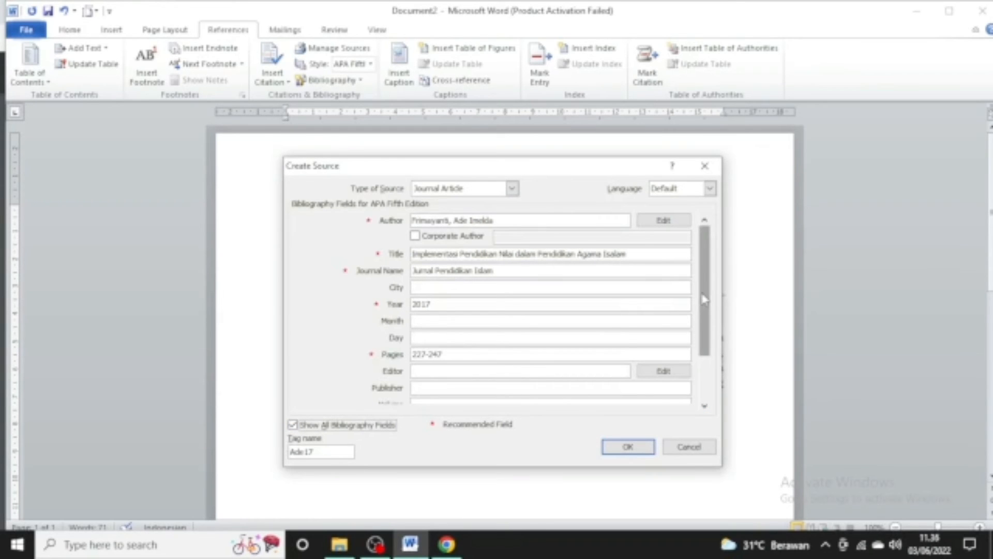
drag(704, 299, 705, 343)
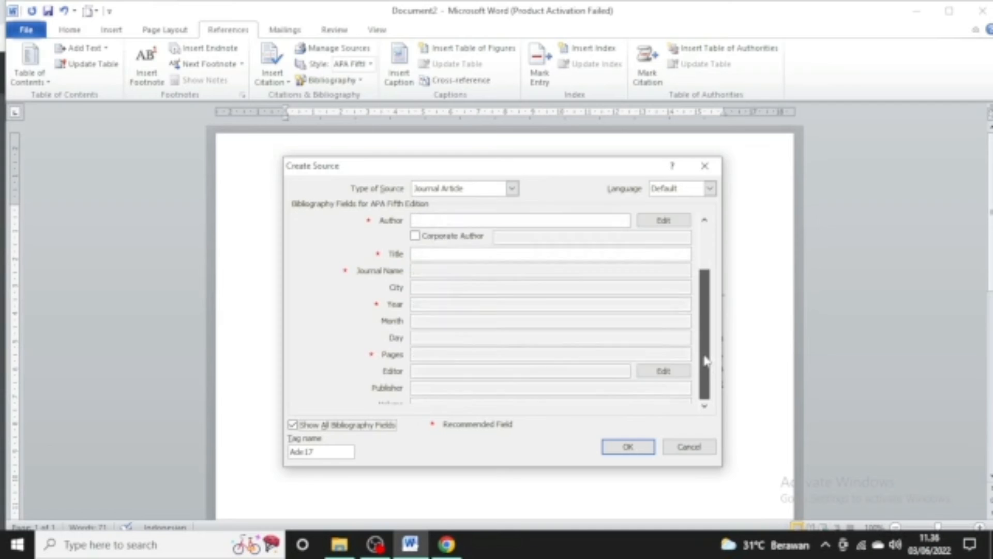
Check the volume and issue number in the PDF's first-page header and set the source's volume to 8.
click(428, 338)
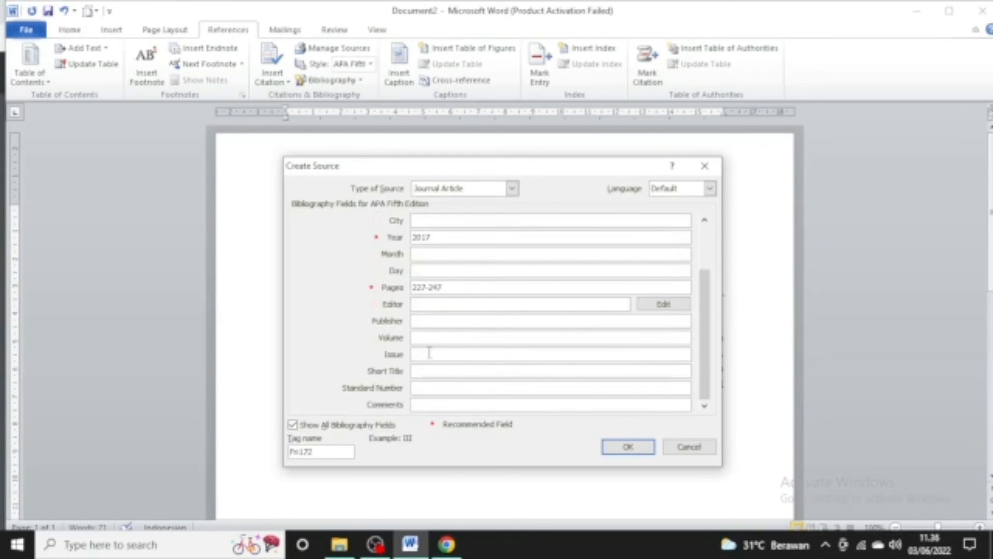
click(448, 545)
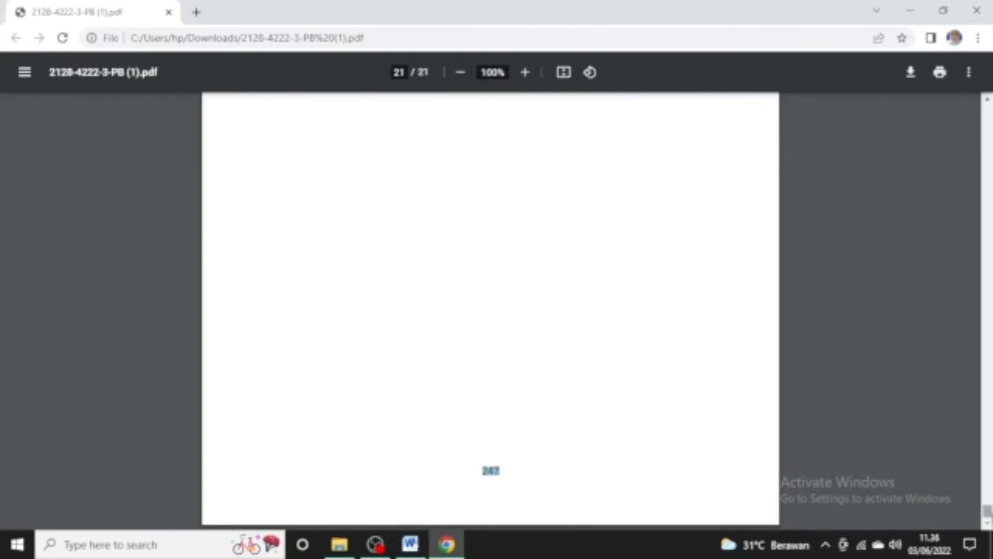
drag(988, 308, 988, 107)
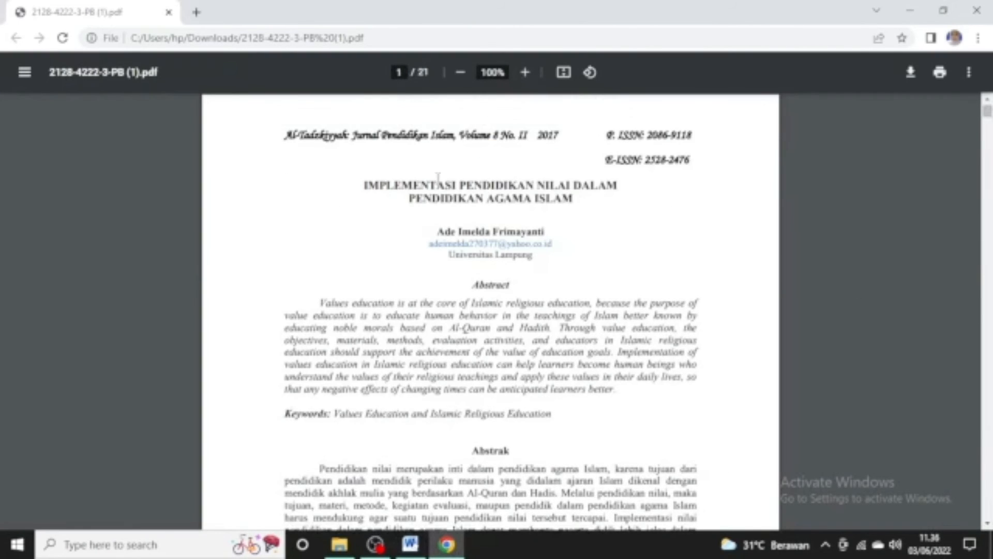
drag(459, 136, 525, 139)
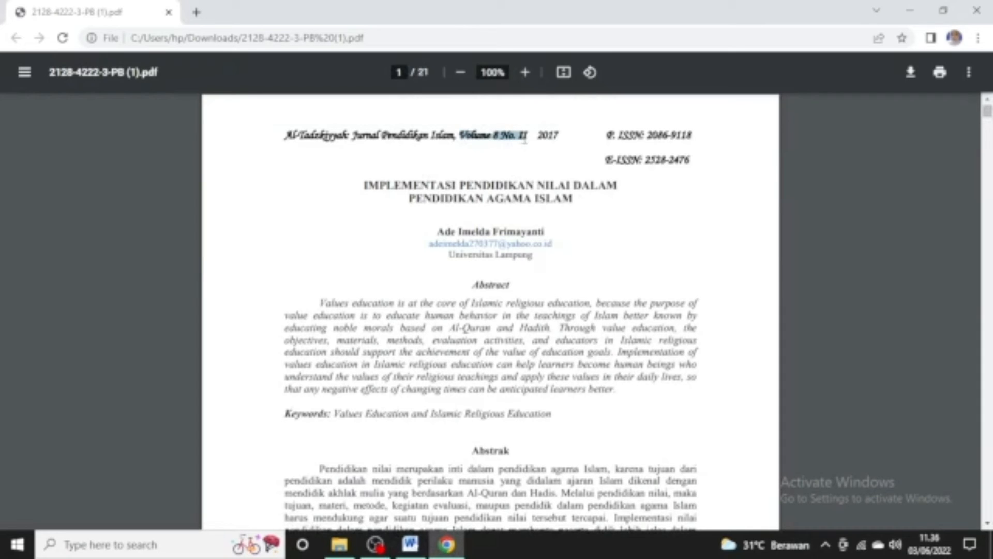
click(410, 544)
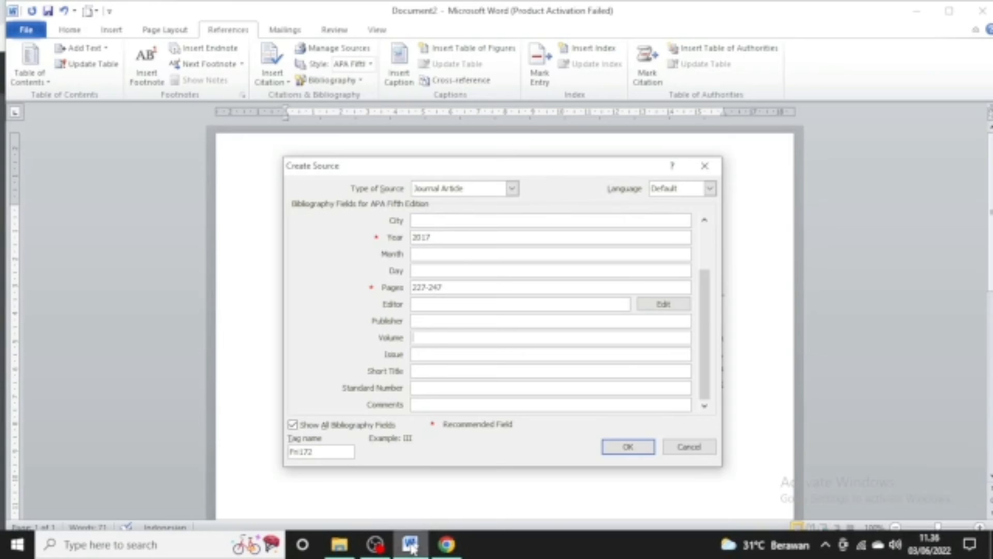
click(429, 339)
text(8)
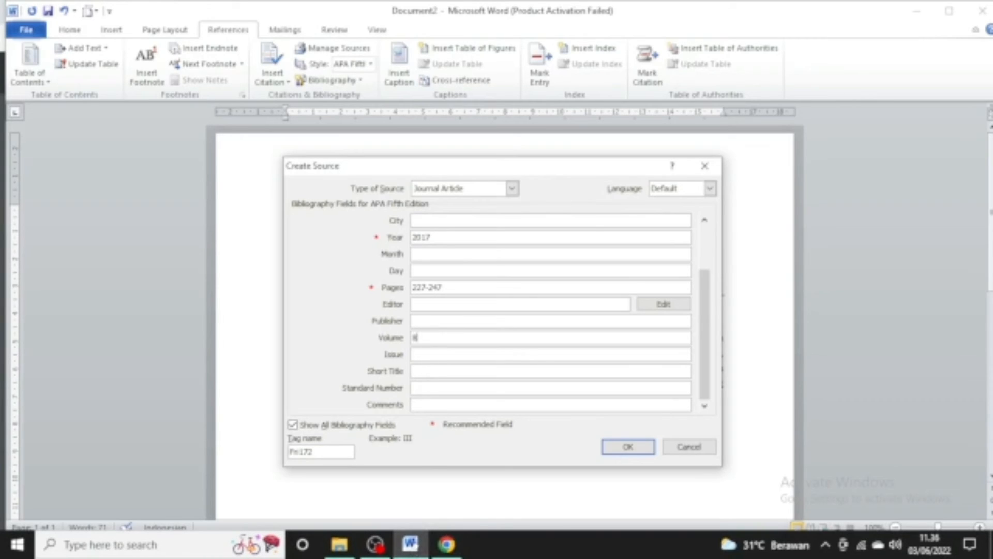
Set the source's issue to 2 and save the source so its citation is inserted in the paragraph.
click(429, 352)
text(2)
click(621, 453)
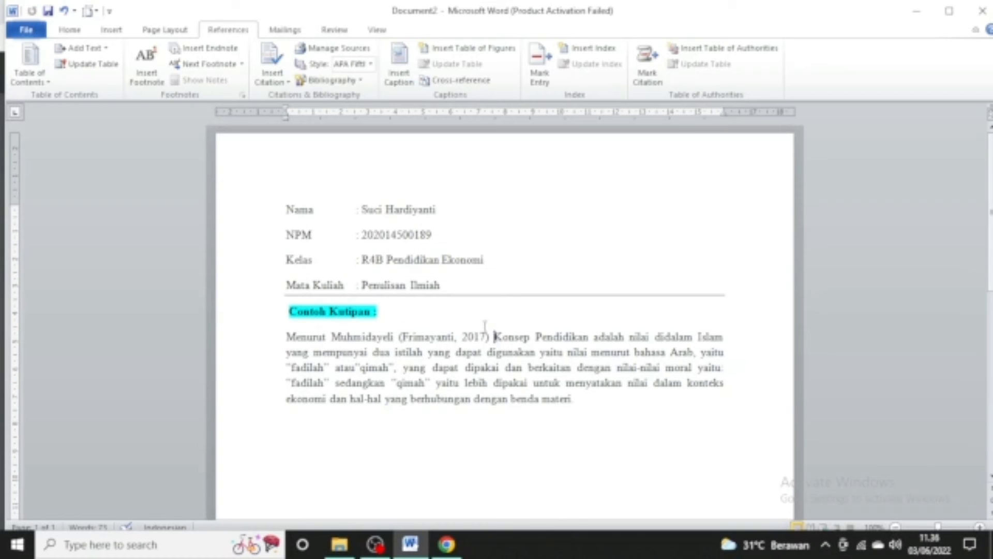
Set the line spacing of the quotation paragraph under "Contoh Kutipan :" to 1.0.
click(69, 29)
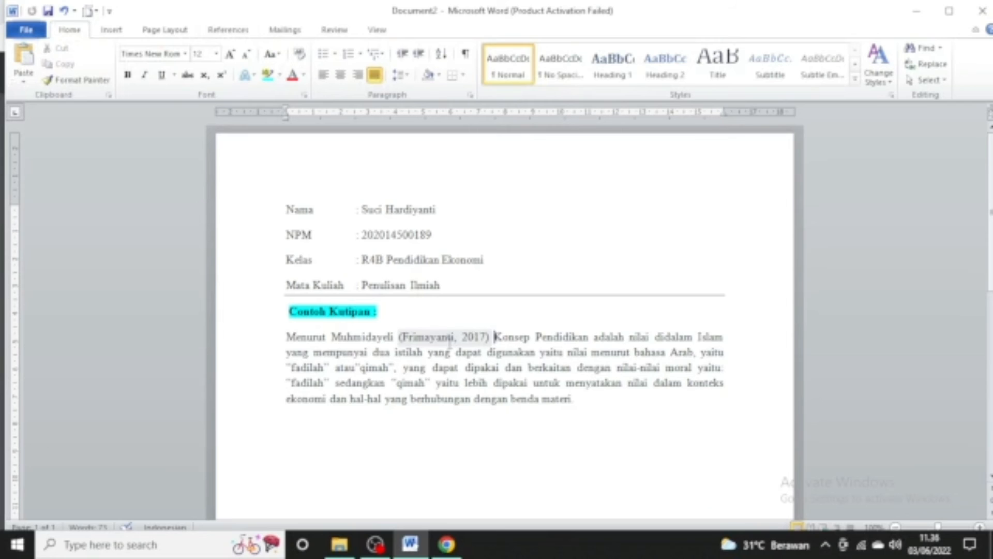
key(Return)
key(BackSpace)
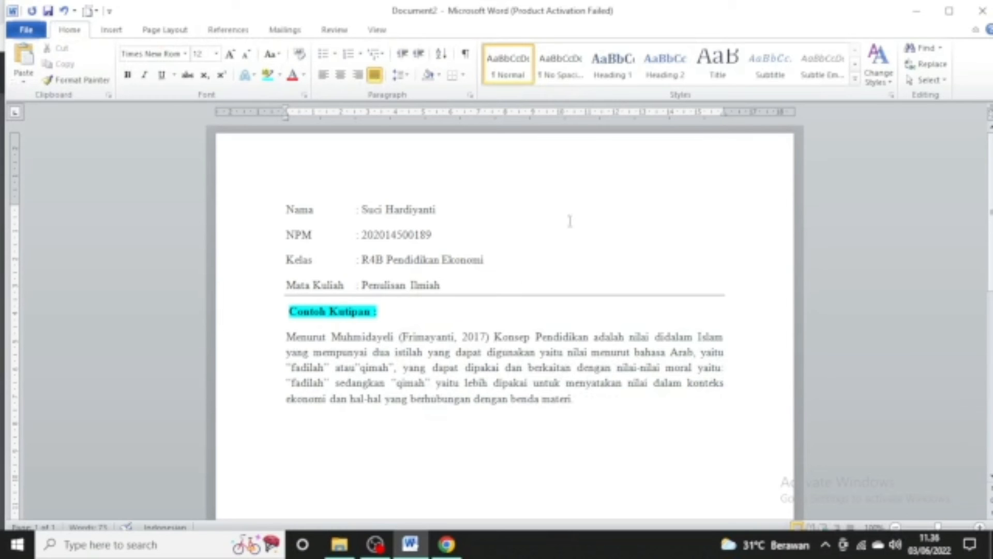
click(398, 75)
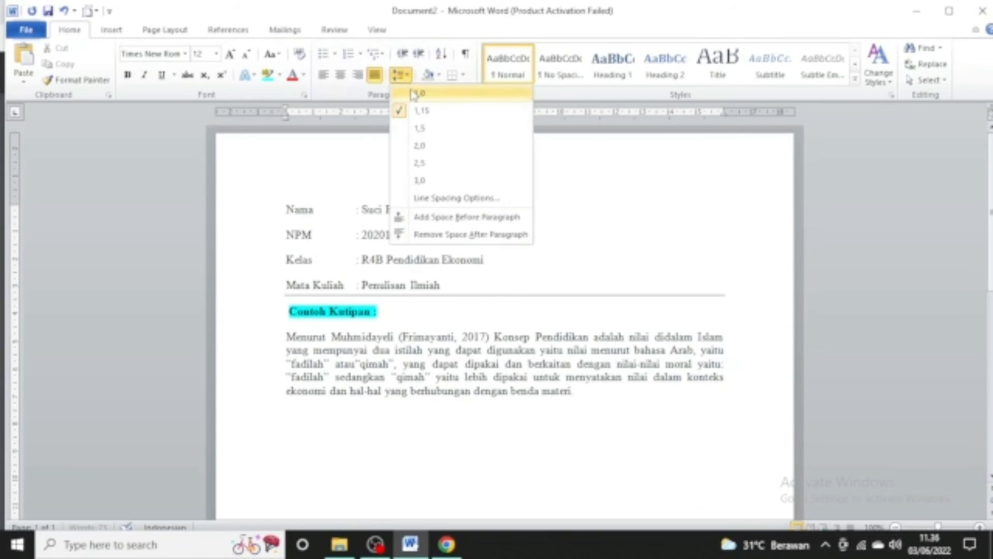
click(412, 95)
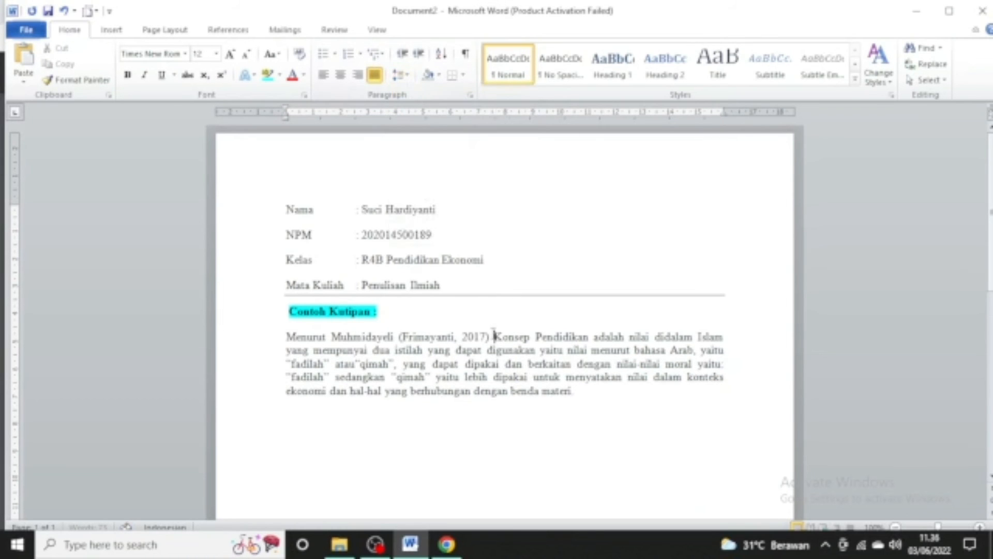
Set the quotation paragraph's spacing after to 0 pt.
click(186, 32)
click(599, 82)
text(0)
key(Return)
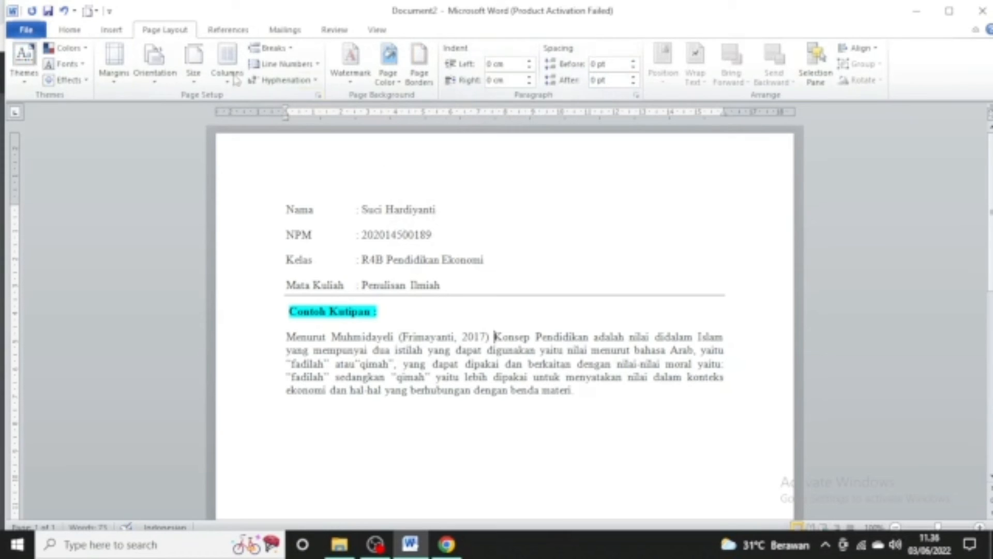
Separate the quoted text from the citation with a blank line and indent the whole quotation about 1.5 cm from the left margin.
click(72, 31)
click(492, 337)
key(Return)
key(Return)
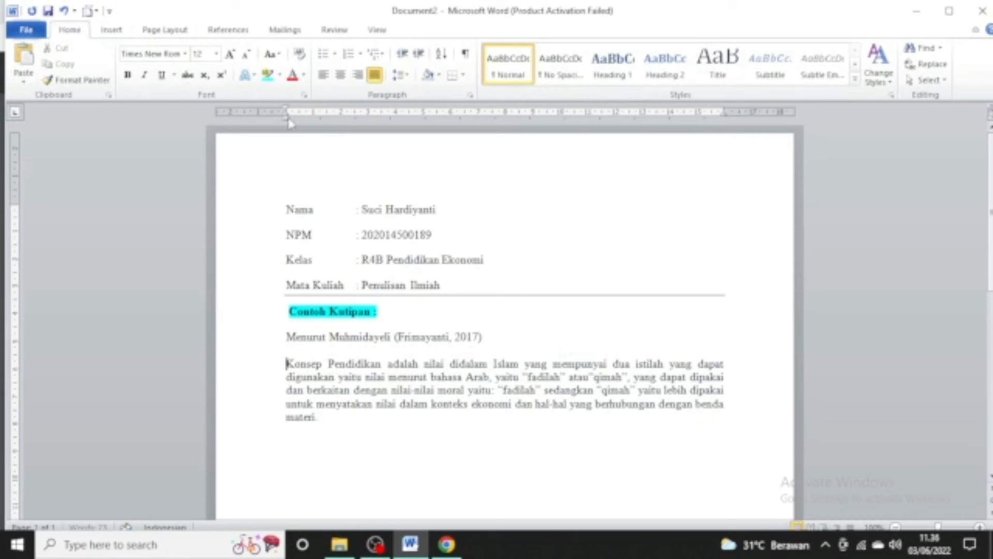
drag(288, 123, 330, 122)
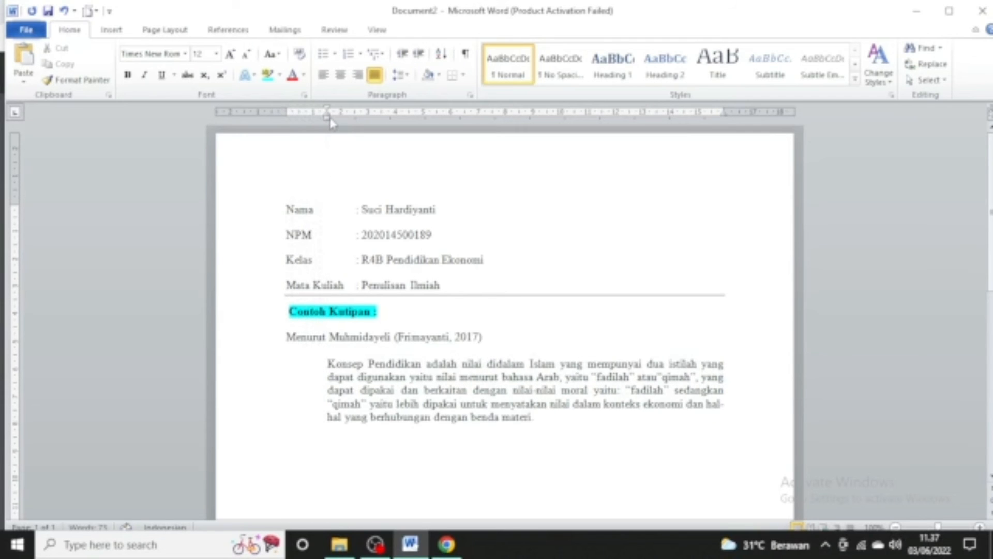
Convert the inserted citation in the lead-in line to static text.
click(484, 339)
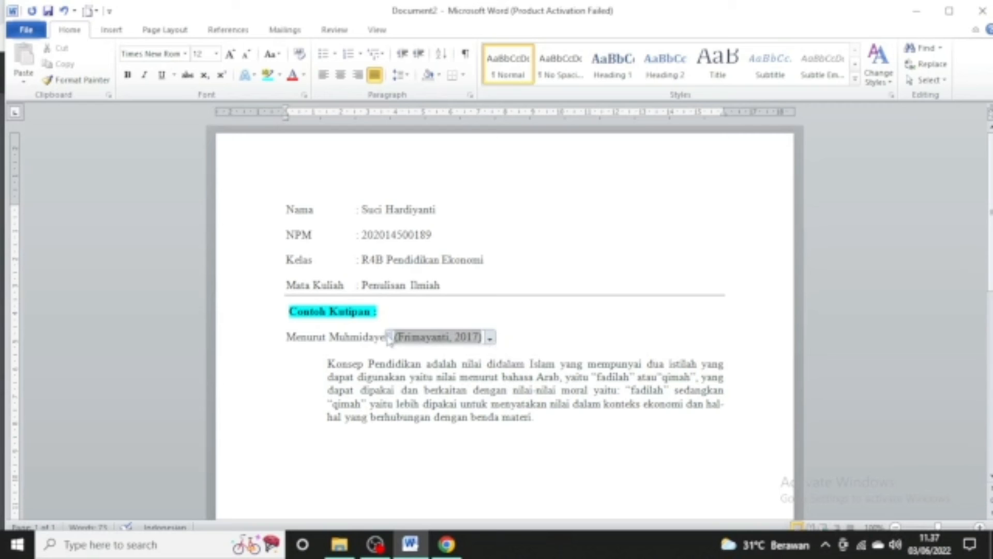
click(489, 339)
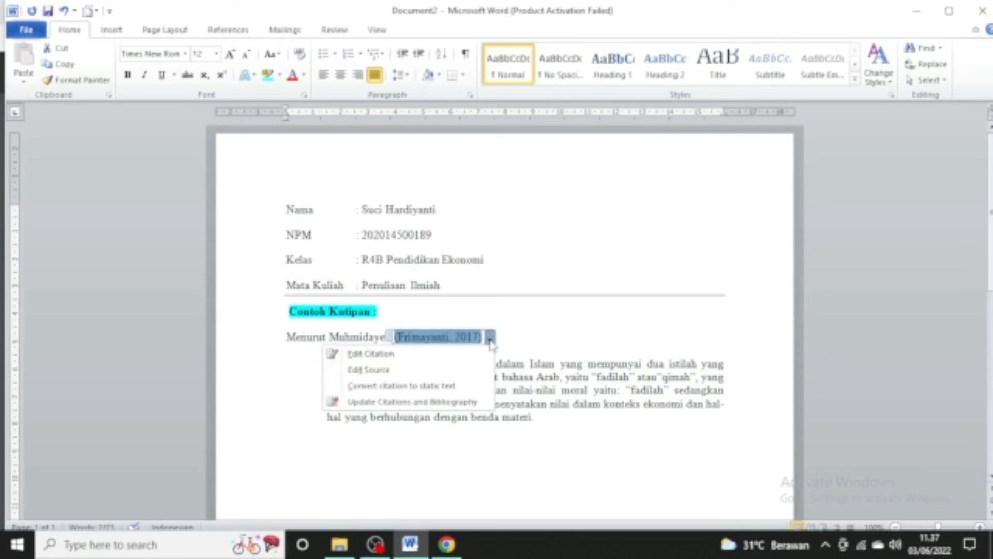
click(442, 387)
Insert "dalam" before the author's name in the citation and end the lead-in line with "mengemukakan bahwa :".
click(399, 337)
text(da)
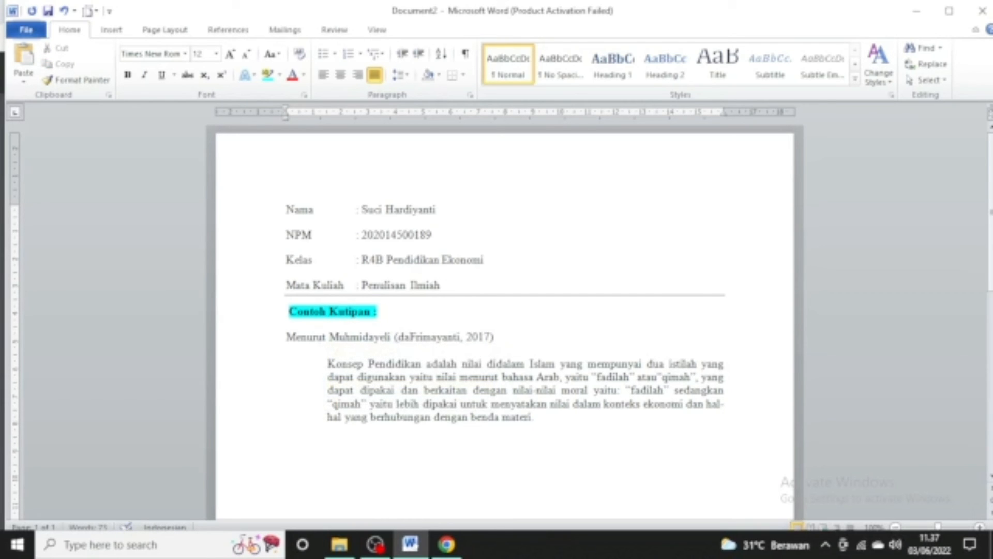
text(lam)
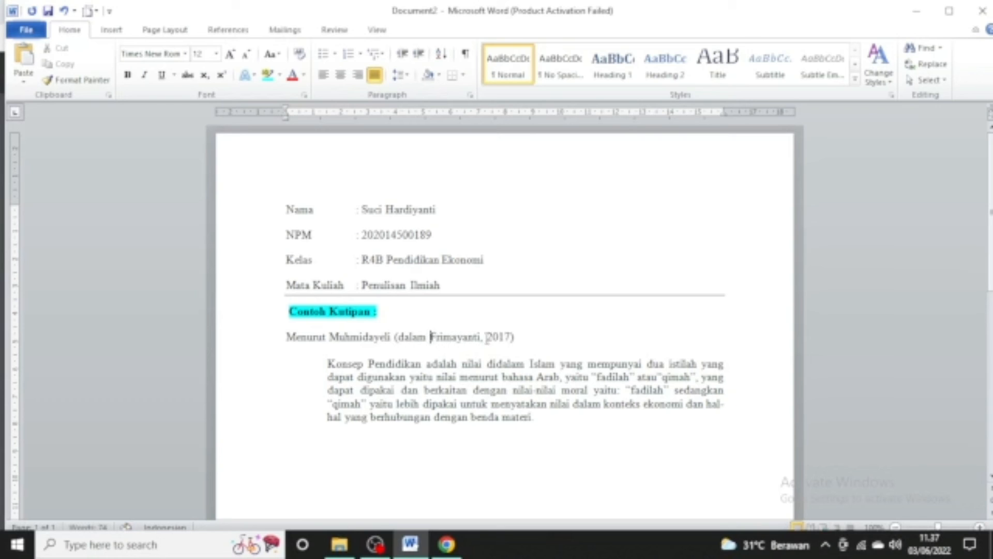
click(567, 335)
text(mengemukakan bahwa :)
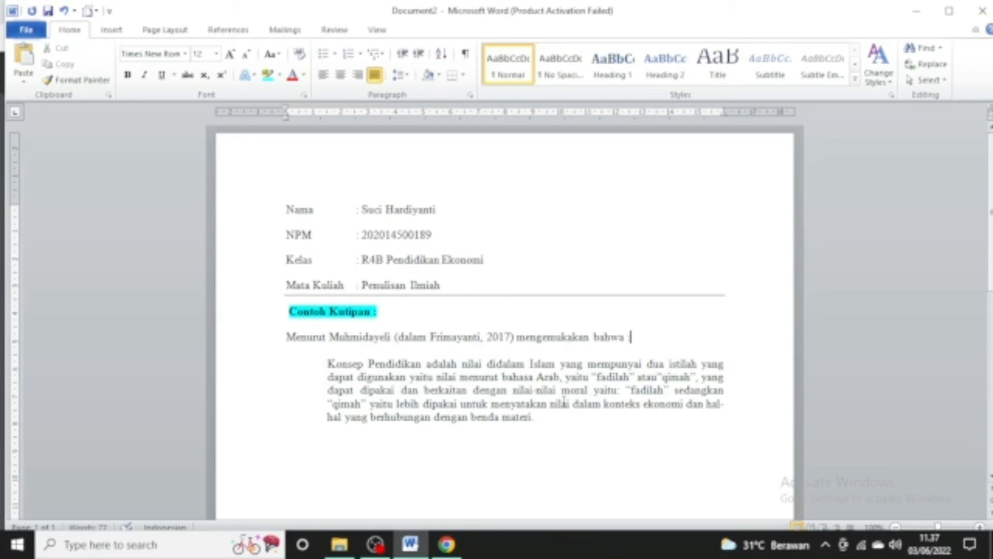
Add an unindented line "Contoh Daftar Pustaka :" below the quotation, separated by a blank line.
click(544, 420)
drag(287, 311, 549, 420)
click(549, 420)
click(978, 529)
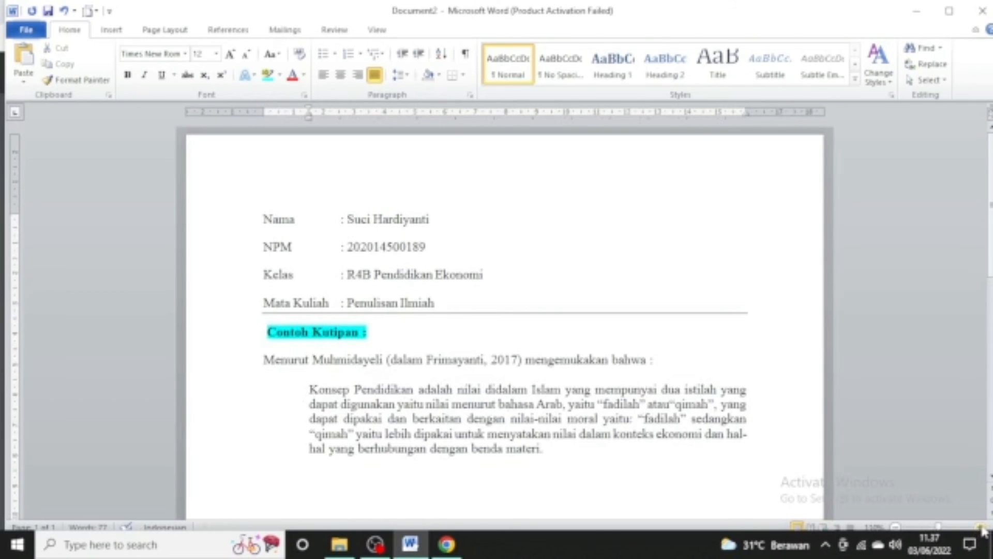
click(981, 528)
drag(990, 198, 990, 253)
key(Return)
key(Return)
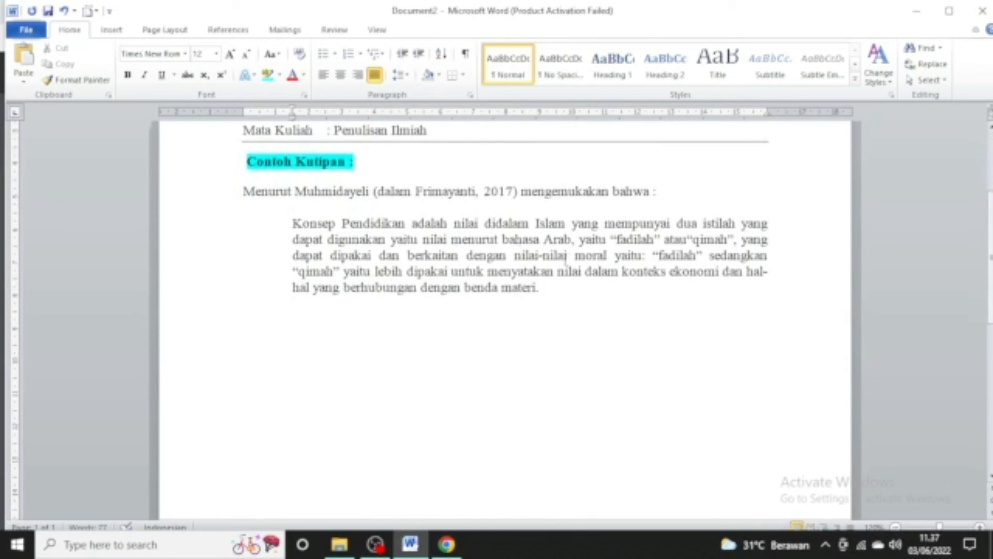
drag(292, 115, 243, 113)
text(Contoh Daftar Pustaka :)
Format the "Contoh Daftar Pustaka :" heading in bold with turquoise highlighting.
drag(392, 318, 238, 321)
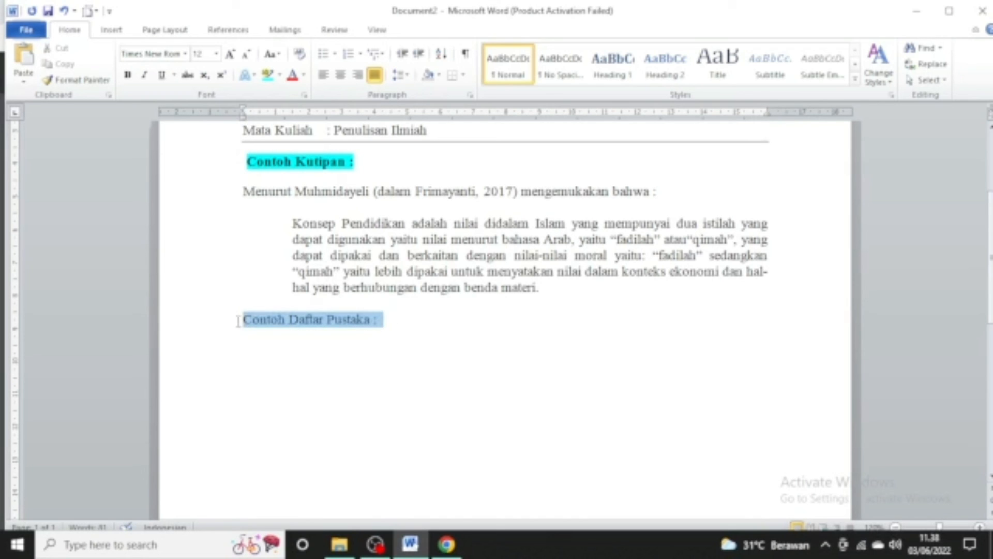
click(127, 74)
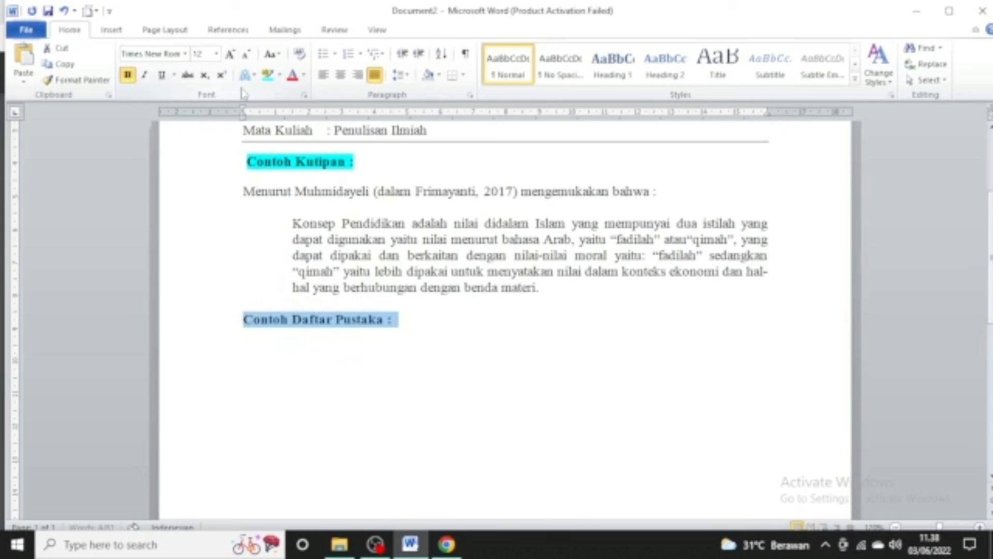
click(280, 75)
click(314, 104)
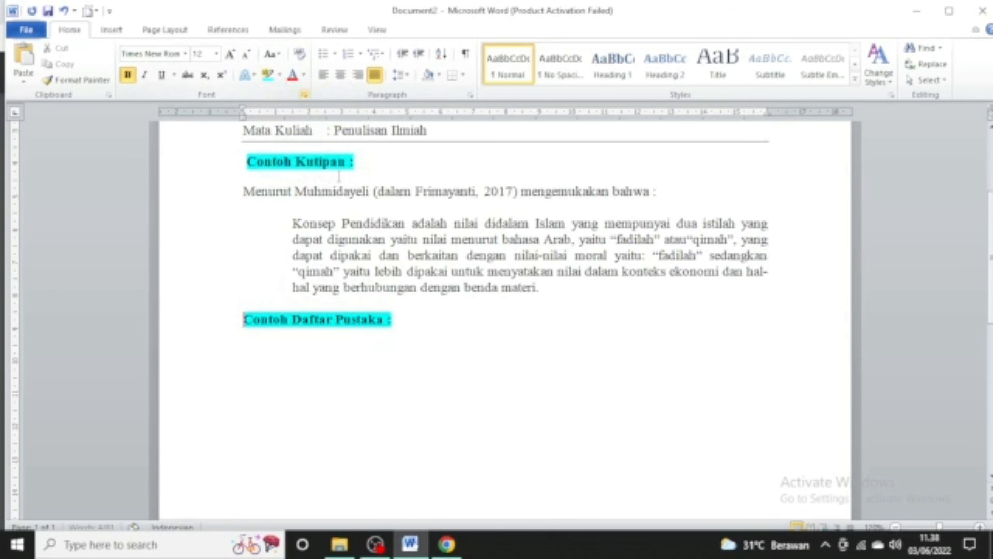
Insert a bibliography of the cited source below the "Contoh Daftar Pustaka :" heading, separated by a blank line.
click(415, 325)
key(Return)
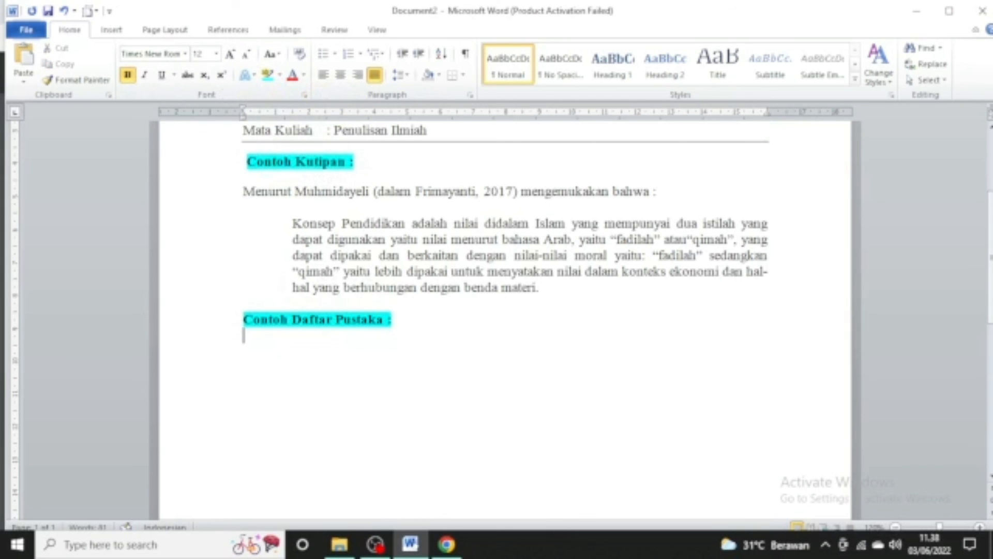
key(Return)
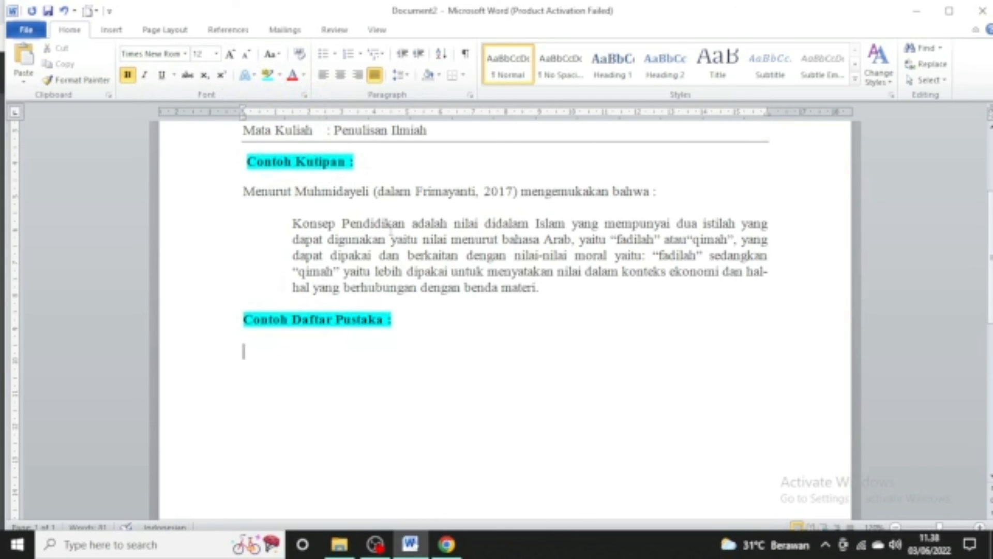
click(228, 30)
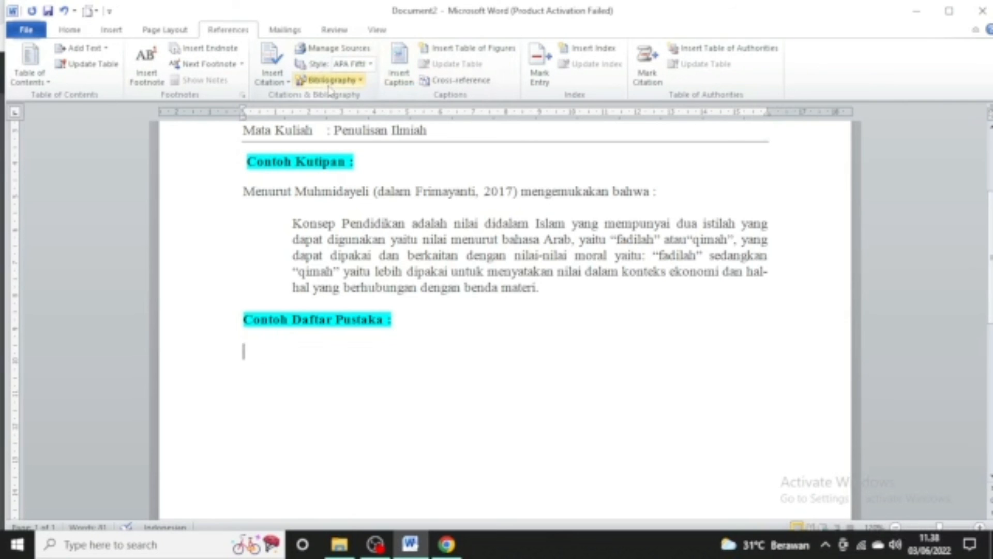
click(361, 80)
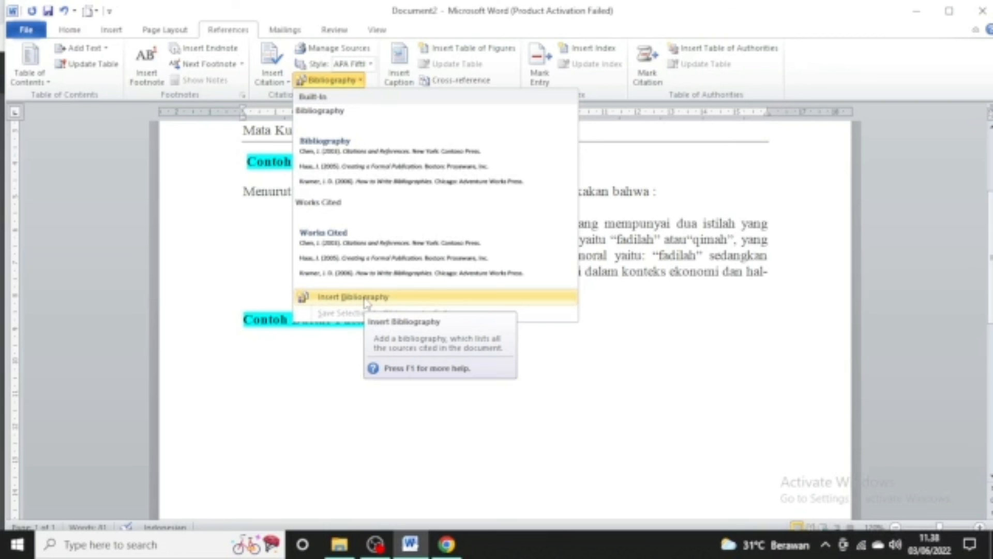
click(362, 297)
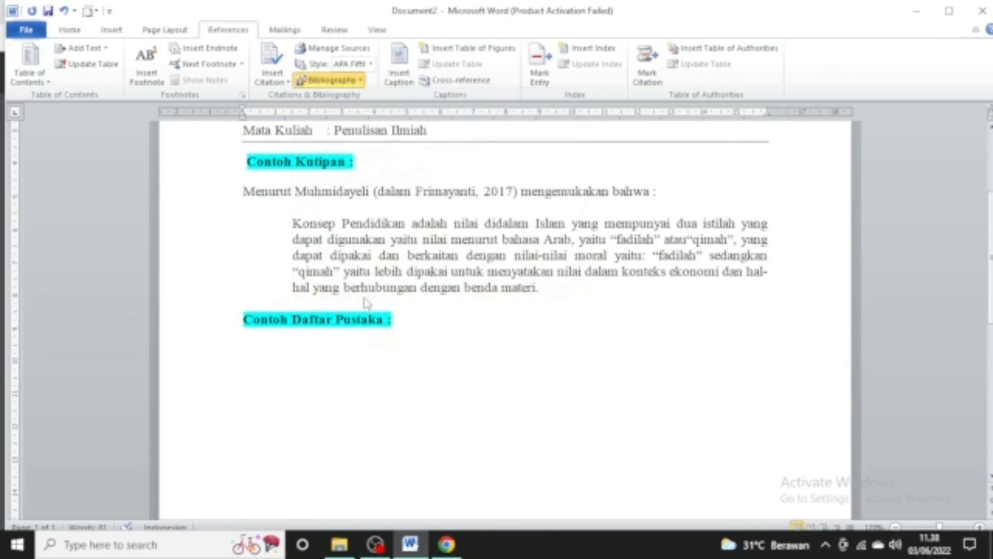
Set the bibliography entry's font to Times New Roman, size 12.
mouse_move(463, 369)
mouse_down()
mouse_move(302, 365)
mouse_move(241, 351)
mouse_up()
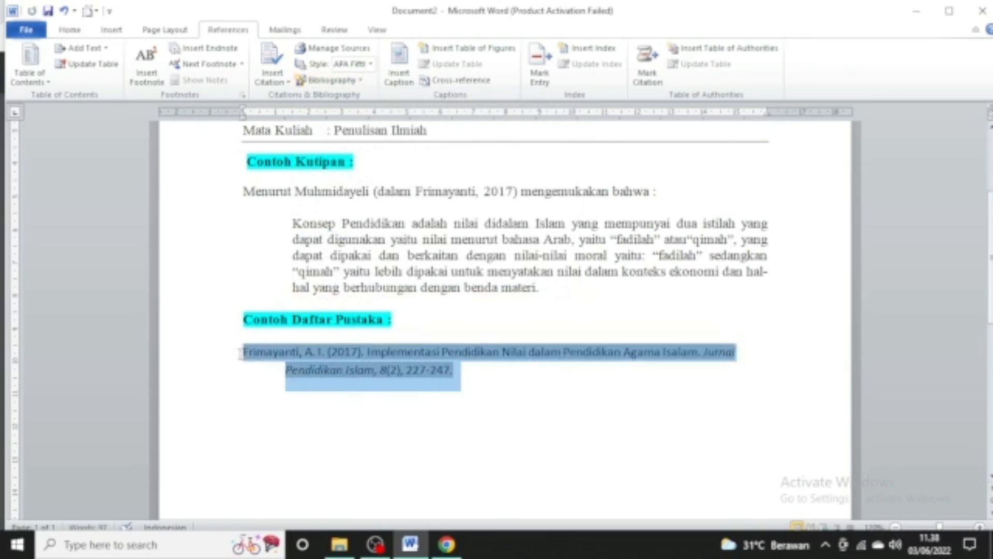
click(70, 30)
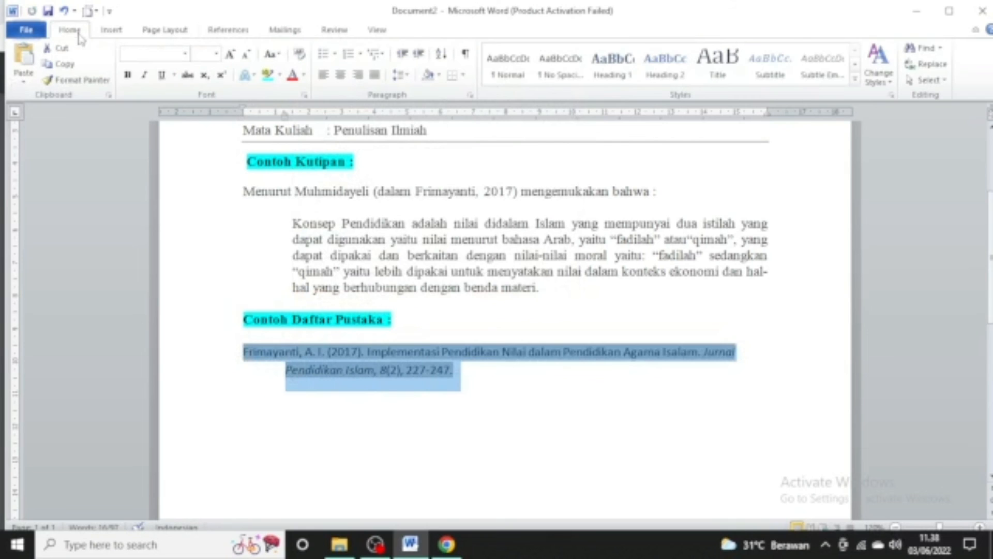
click(151, 54)
text(Times New Roman)
key(Return)
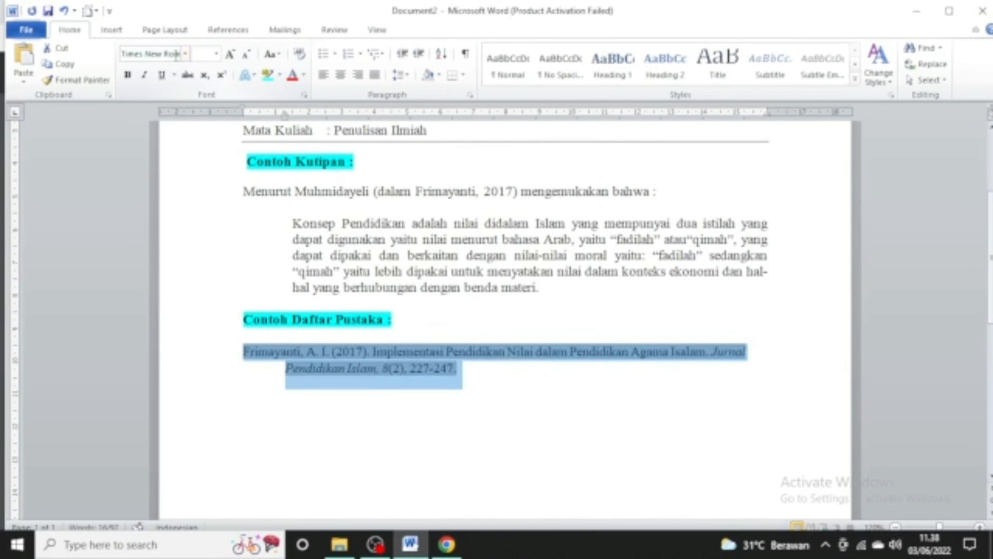
click(201, 54)
key(Return)
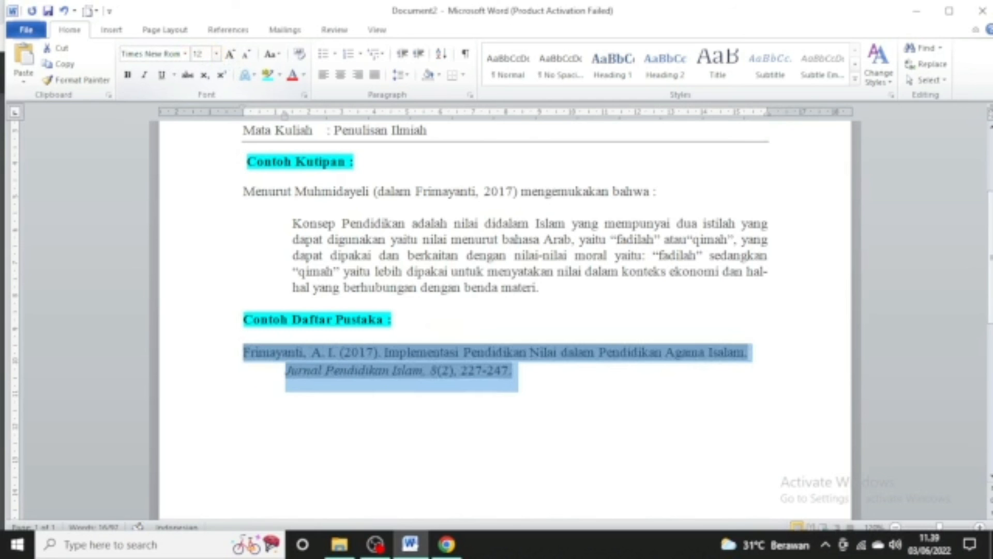
click(571, 372)
drag(512, 371, 236, 164)
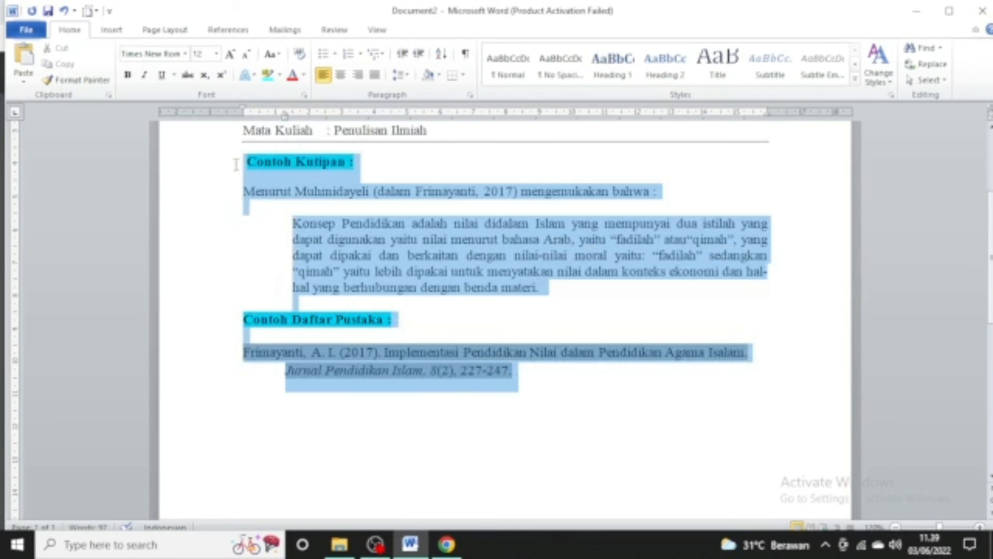
click(313, 255)
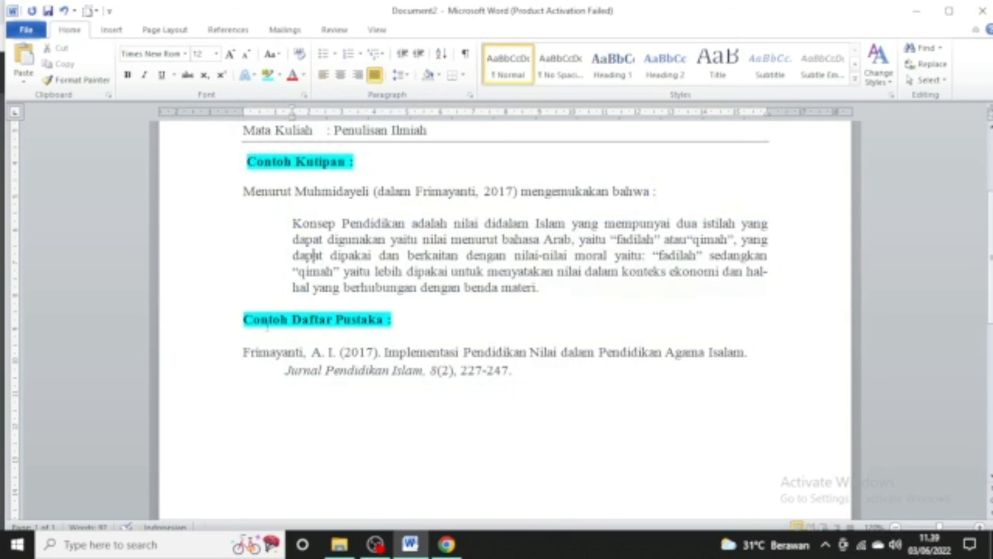
Review the finished page, checking the identity details, the quotation under "Contoh Kutipan :" and the bibliography entry under "Contoh Daftar Pustaka :".
drag(245, 320, 498, 373)
click(574, 393)
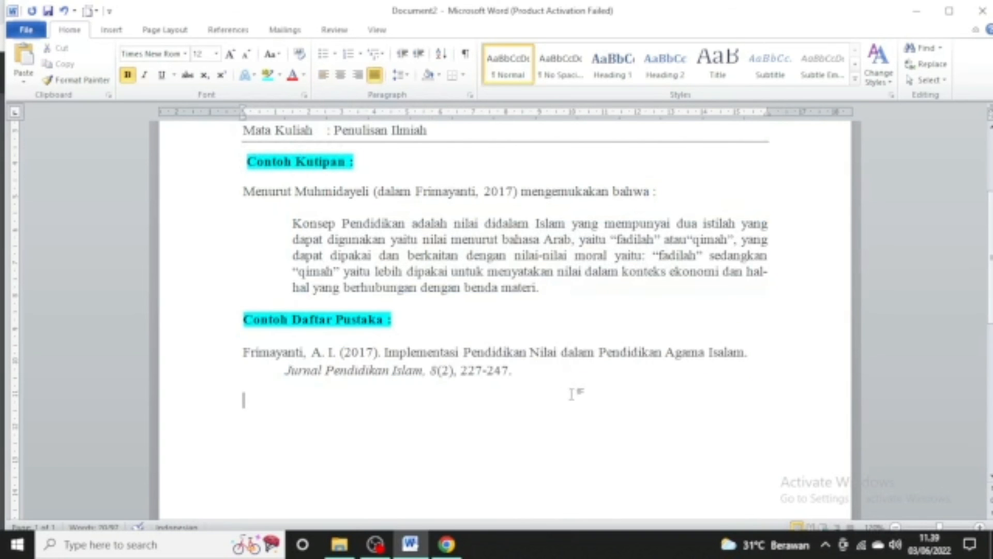
drag(547, 287, 250, 165)
triple_click(569, 375)
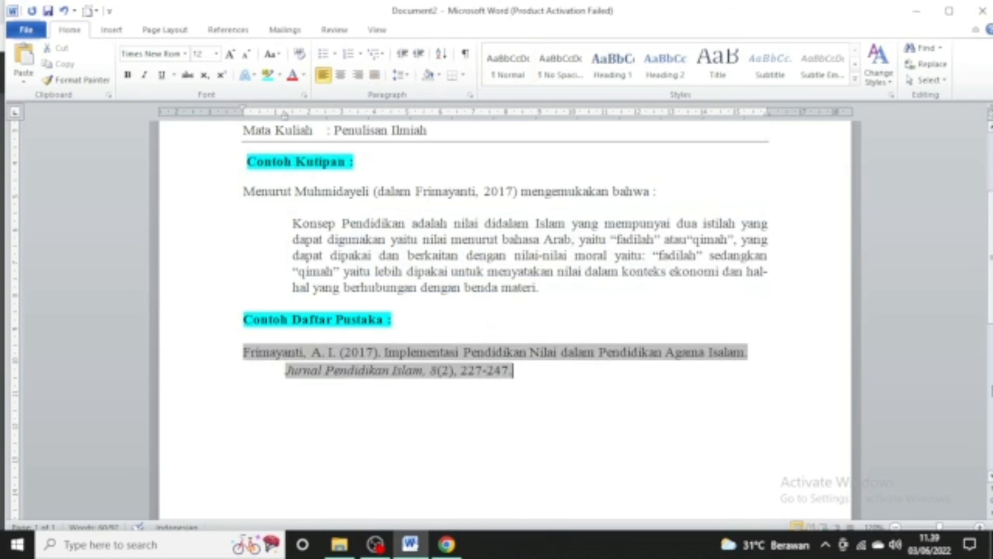
click(896, 526)
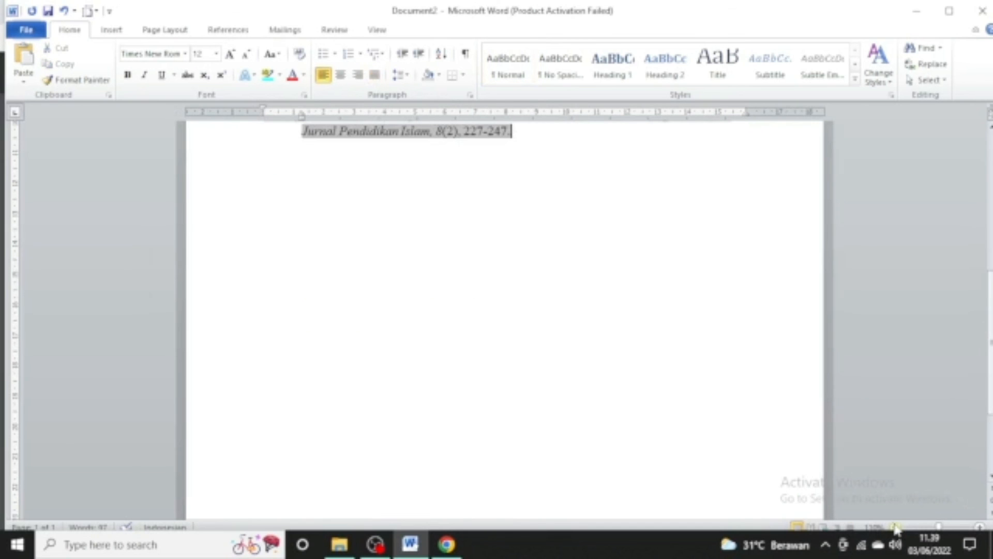
scroll(505, 311, up, 10)
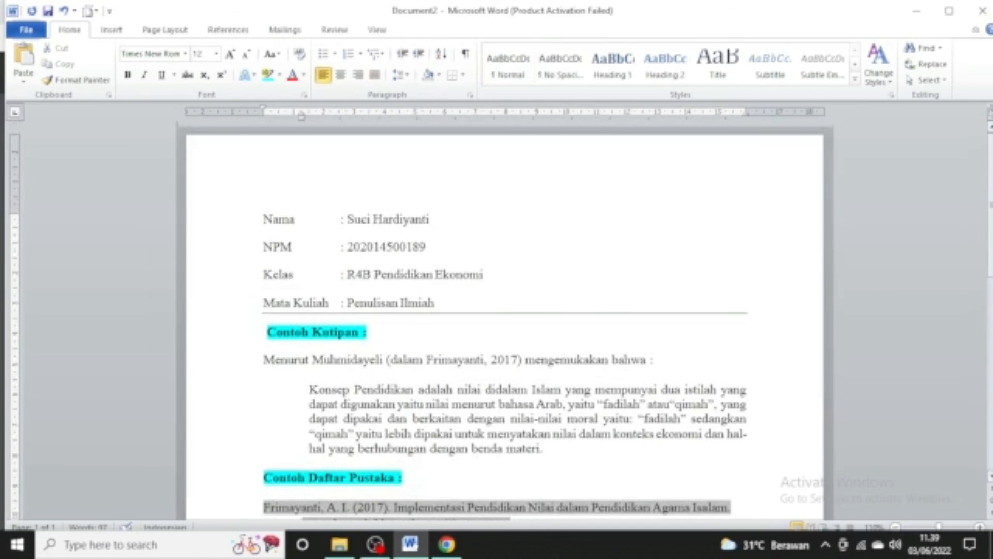
scroll(708, 331, down, 1)
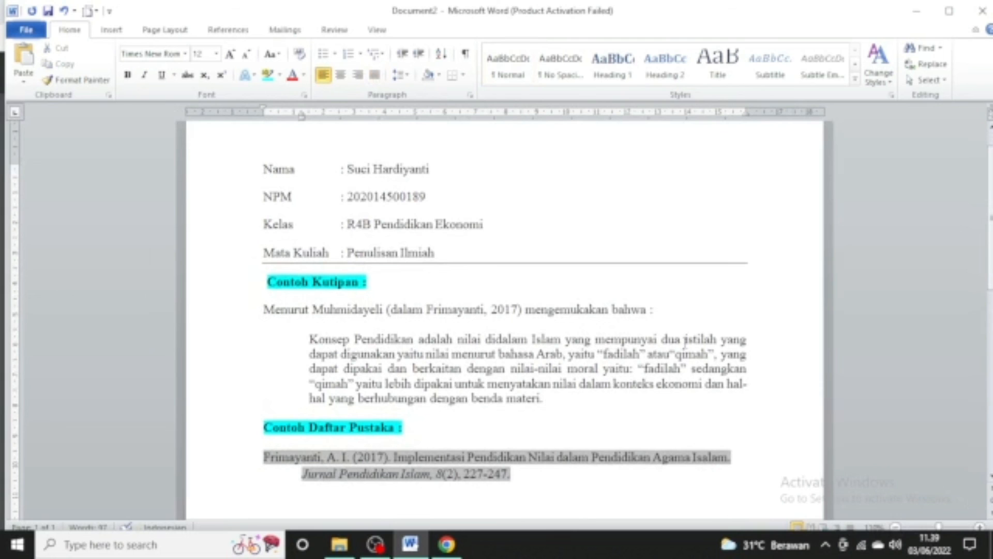
click(600, 395)
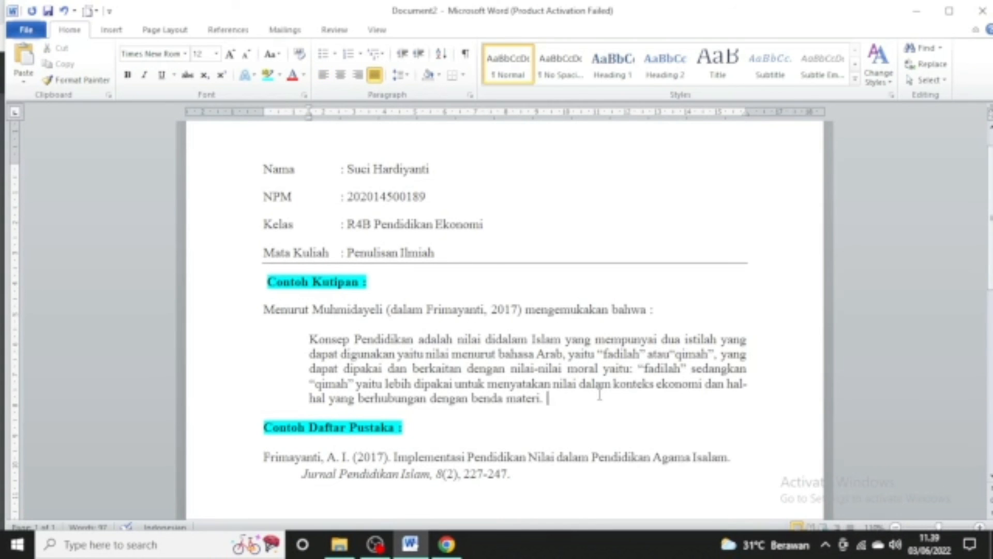